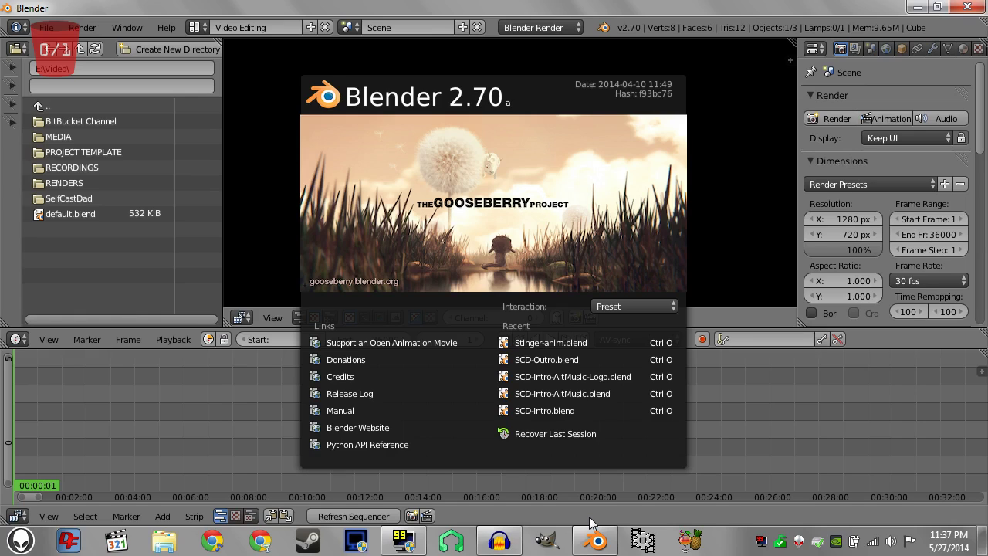
- Load Blender's factory settings and switch to the stock Video Editing screen layout
click(324, 22)
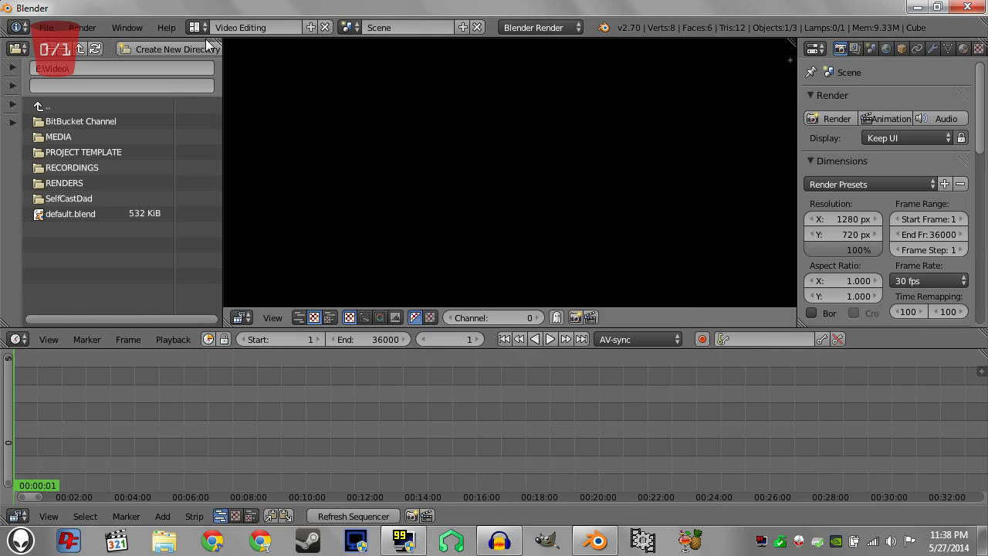
click(62, 29)
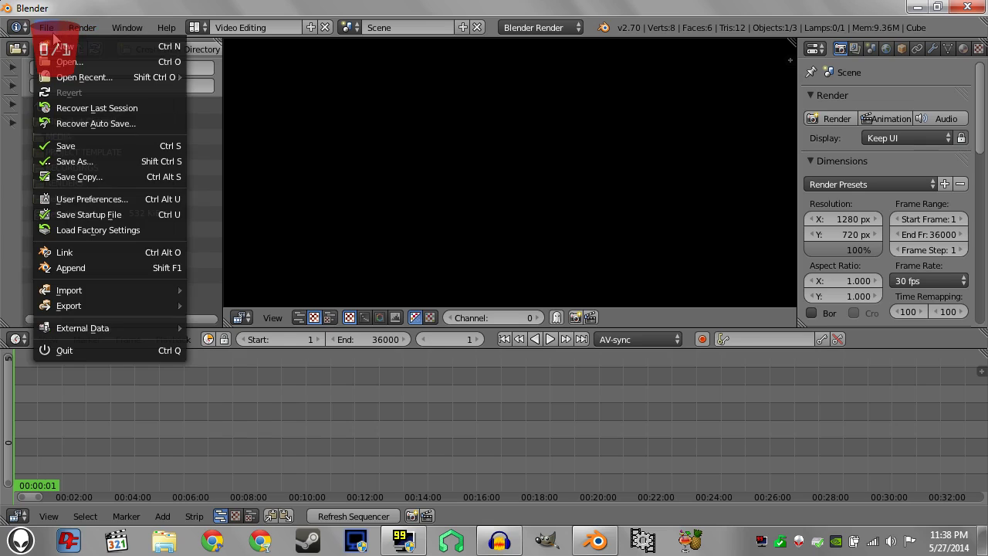
click(80, 230)
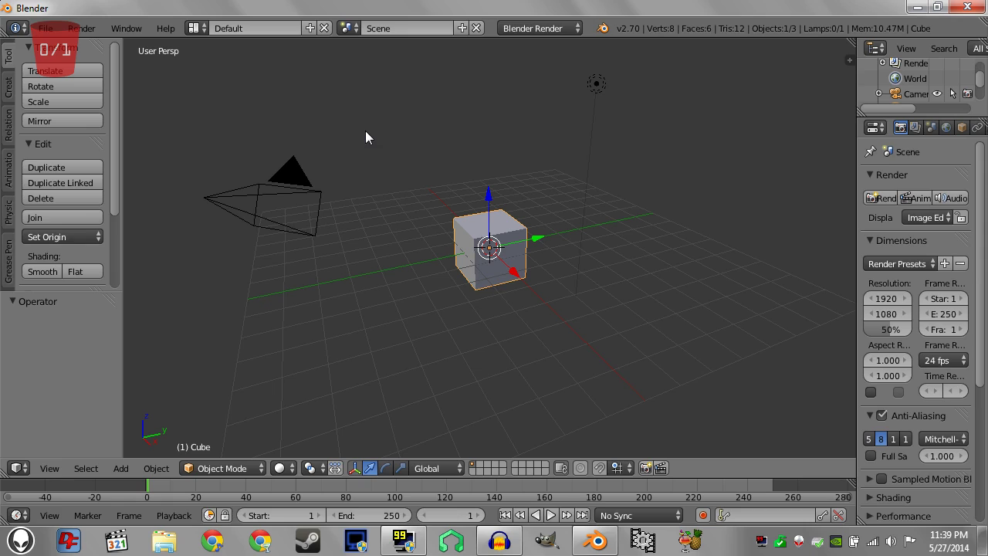
click(196, 28)
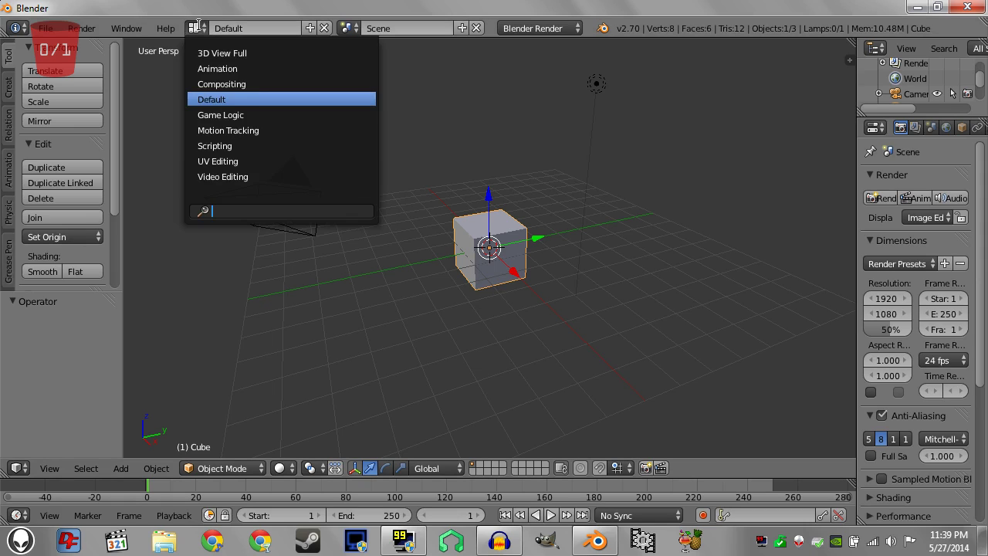
click(236, 177)
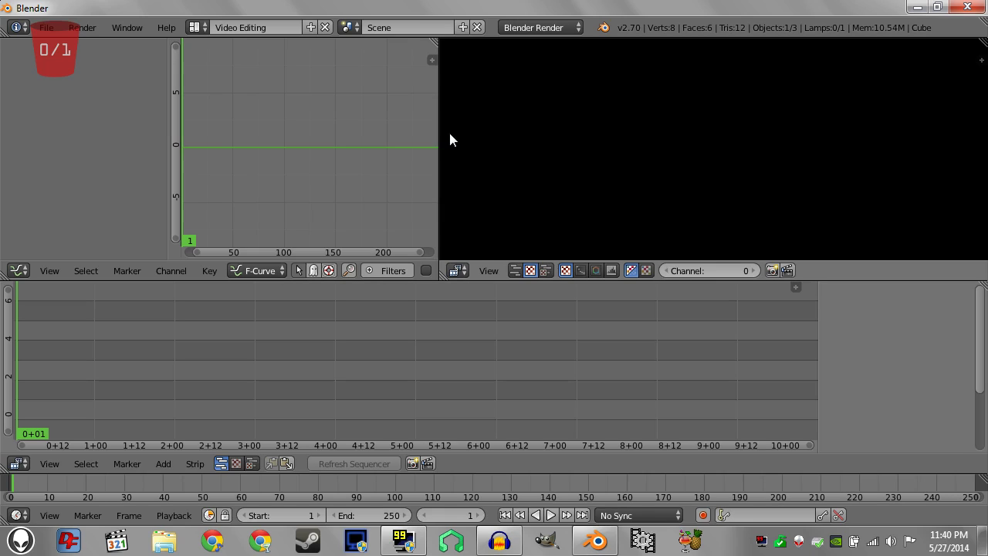
- Add a copy of the Video Editing screen and rename it 'Video Editing BB'
click(311, 28)
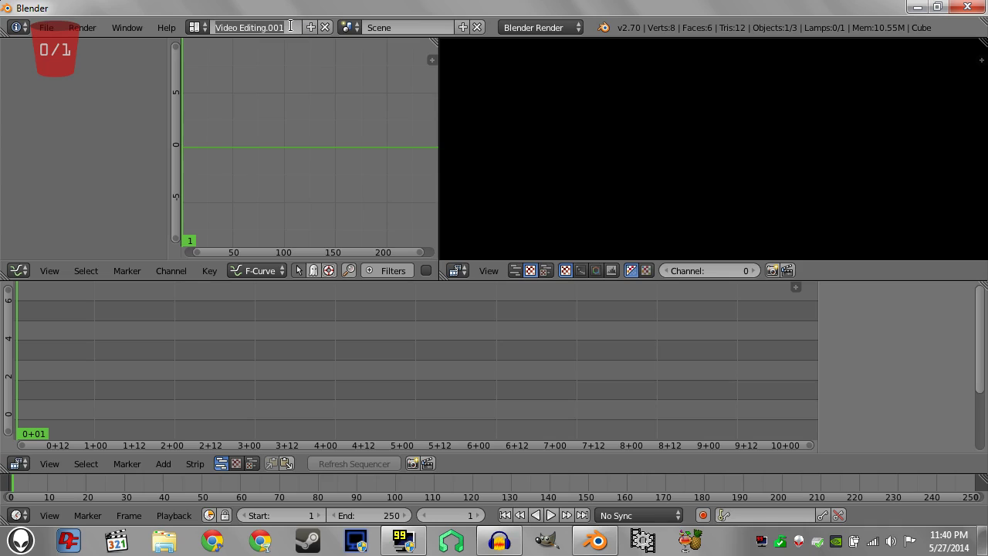
click(291, 27)
key(BackSpace)
key(BackSpace)
key(BackSpace)
key(BackSpace)
text(BB)
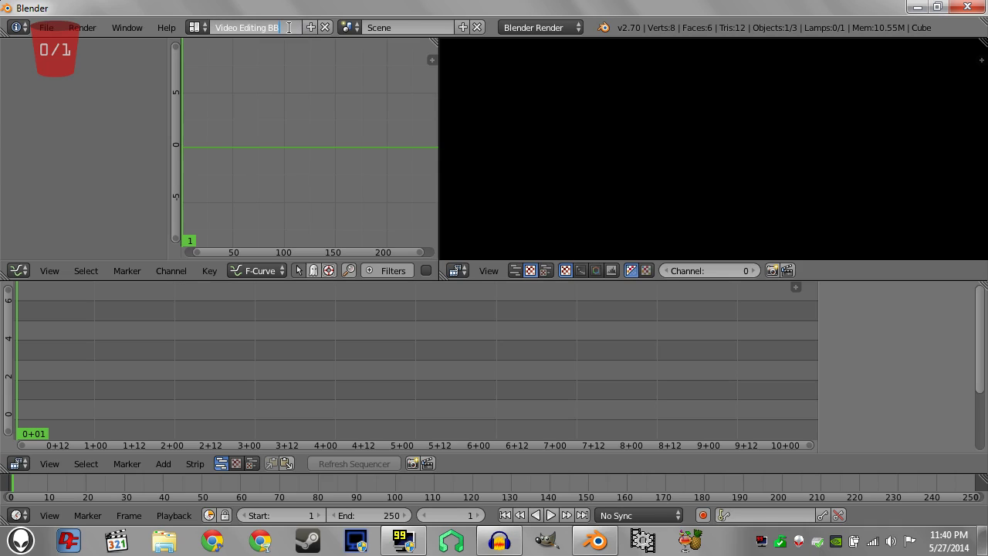
key(Return)
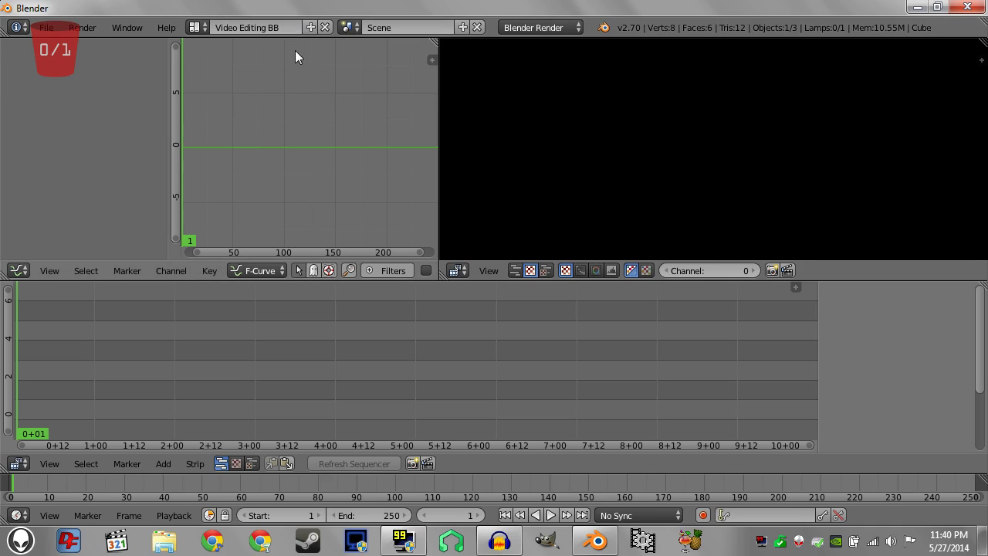
- Try the 3D View Full and Default layouts, then return to Video Editing BB
click(195, 27)
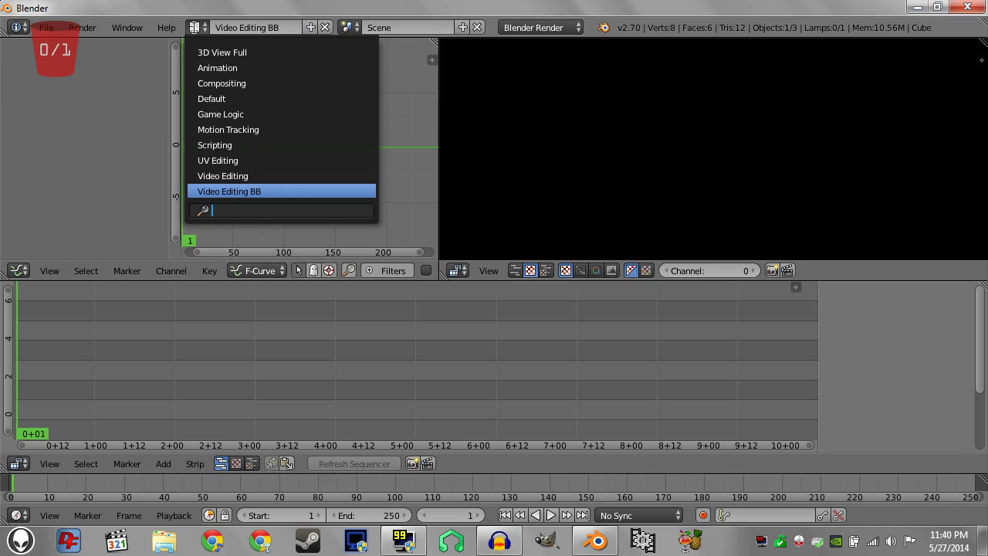
click(216, 56)
click(193, 28)
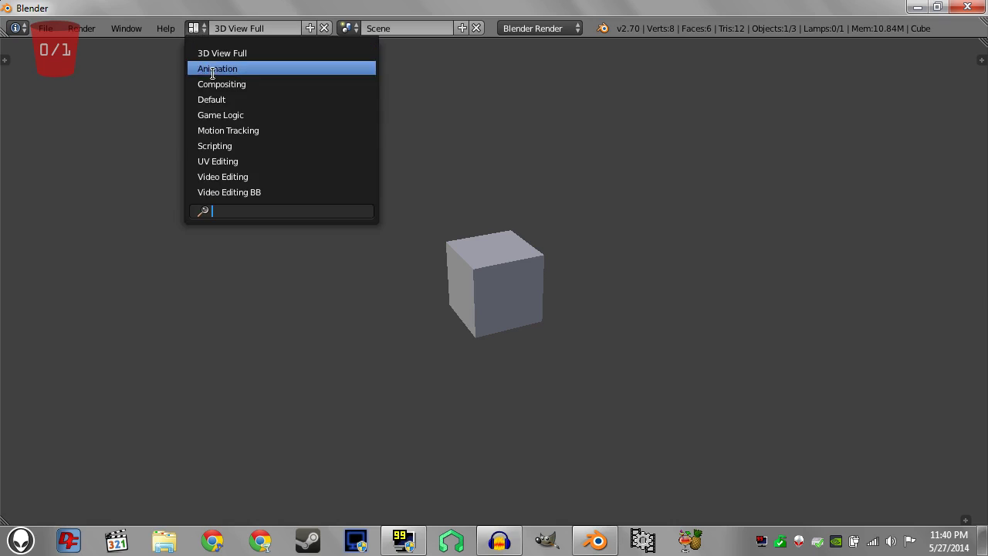
click(212, 100)
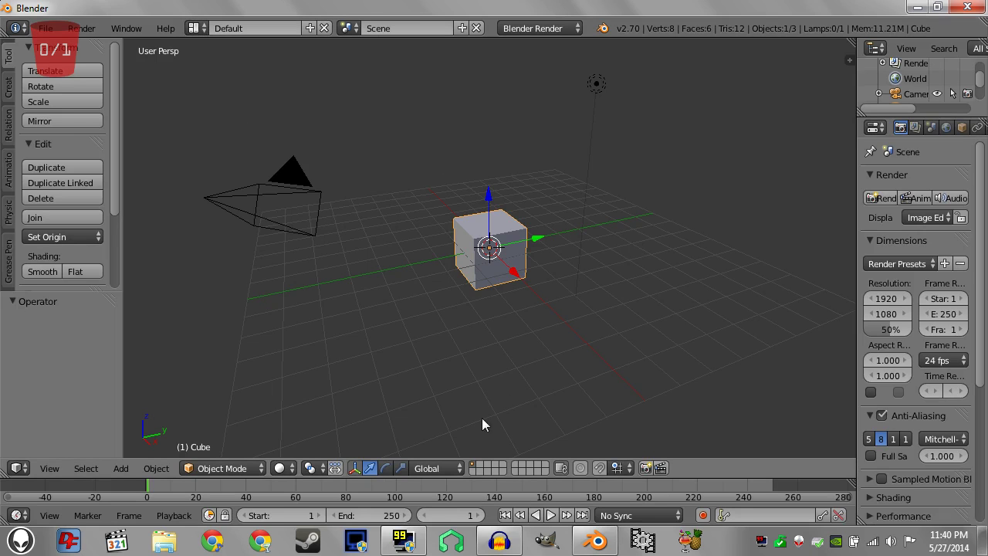
click(202, 29)
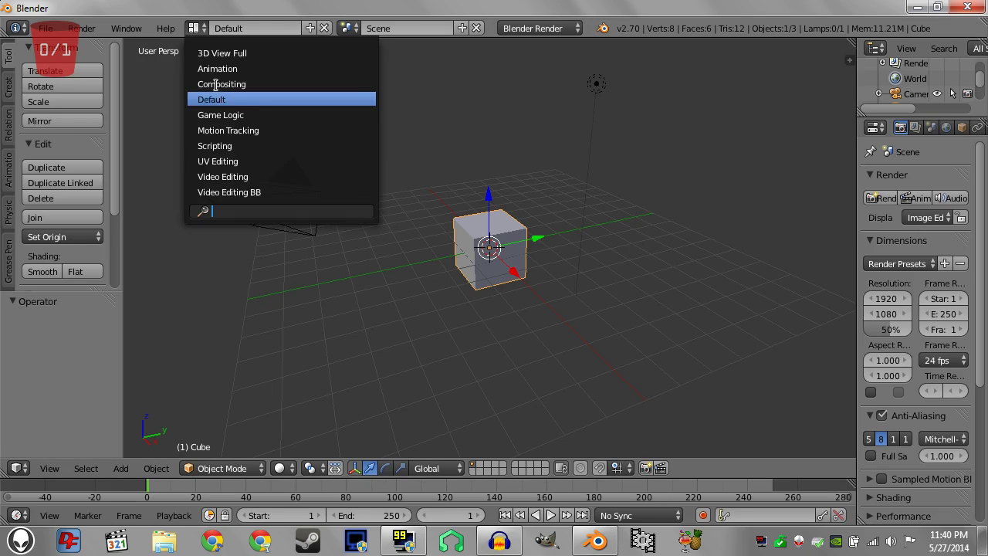
click(240, 194)
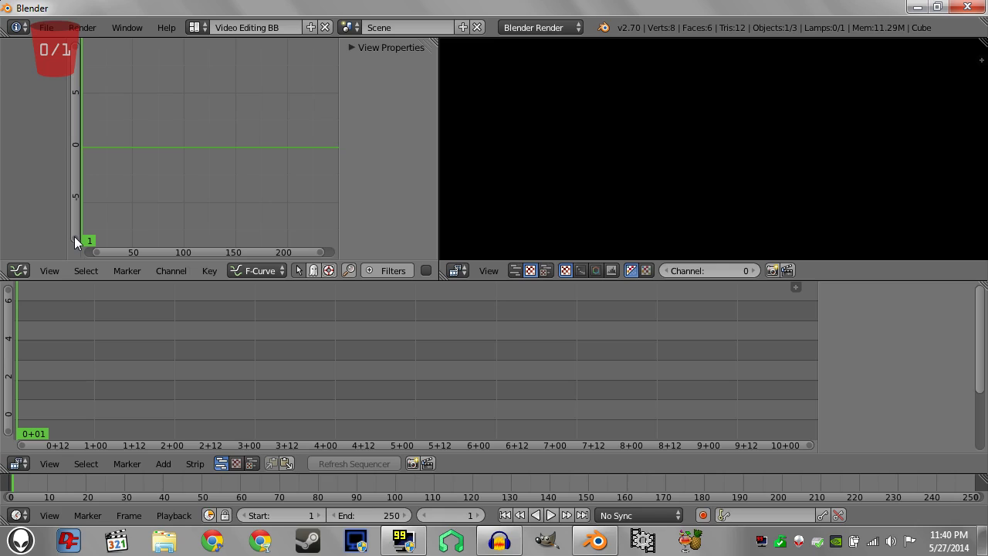
- Turn the graph editor into a File Browser and narrow its sidebar and area
click(17, 271)
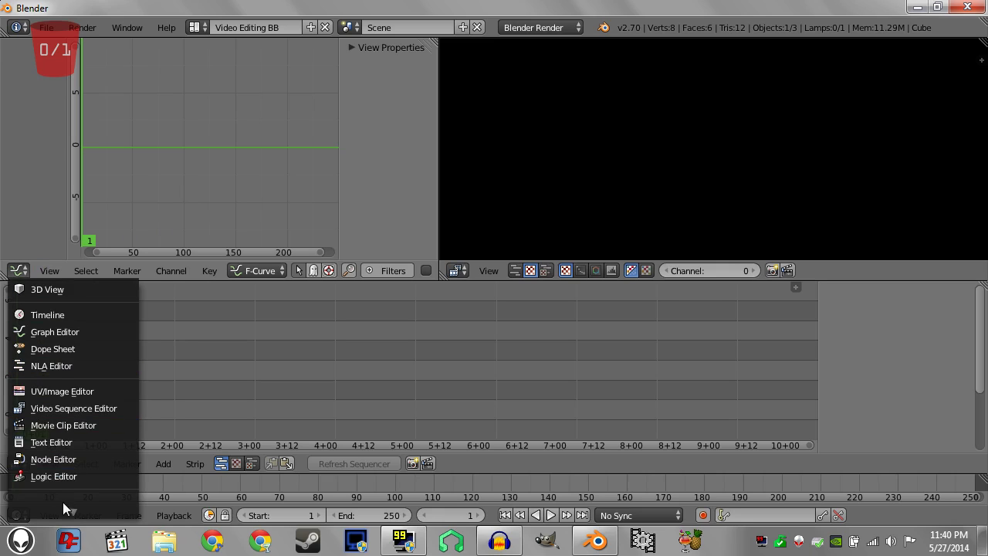
mouse_move(72, 509)
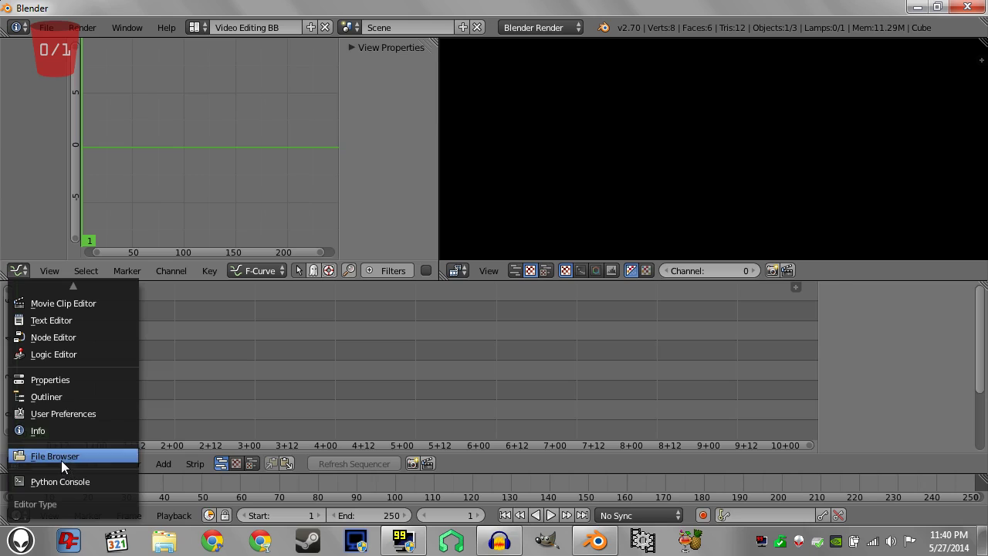
click(61, 460)
drag(184, 153, 102, 154)
drag(437, 156, 350, 147)
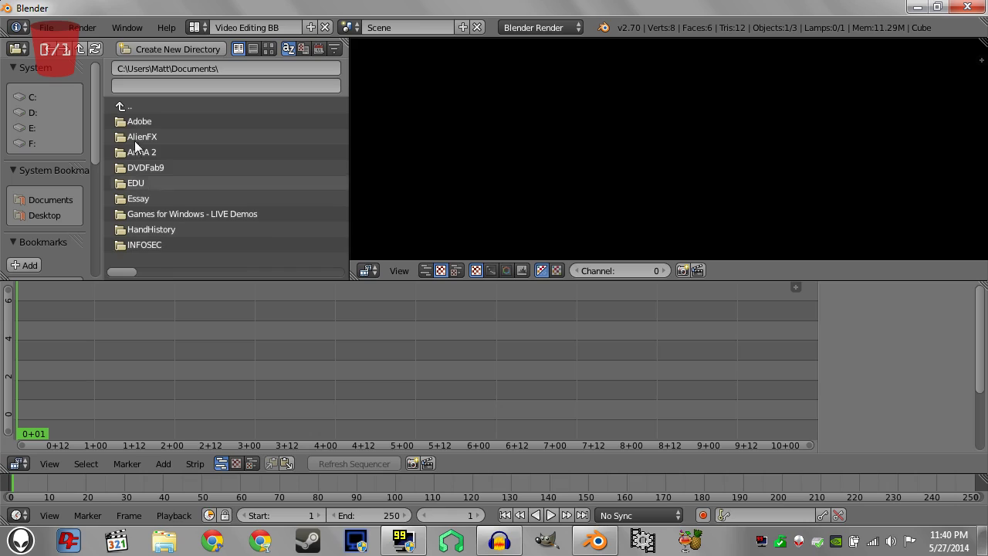
- Navigate to E:\Video and add it as the Video bookmark
double_click(136, 107)
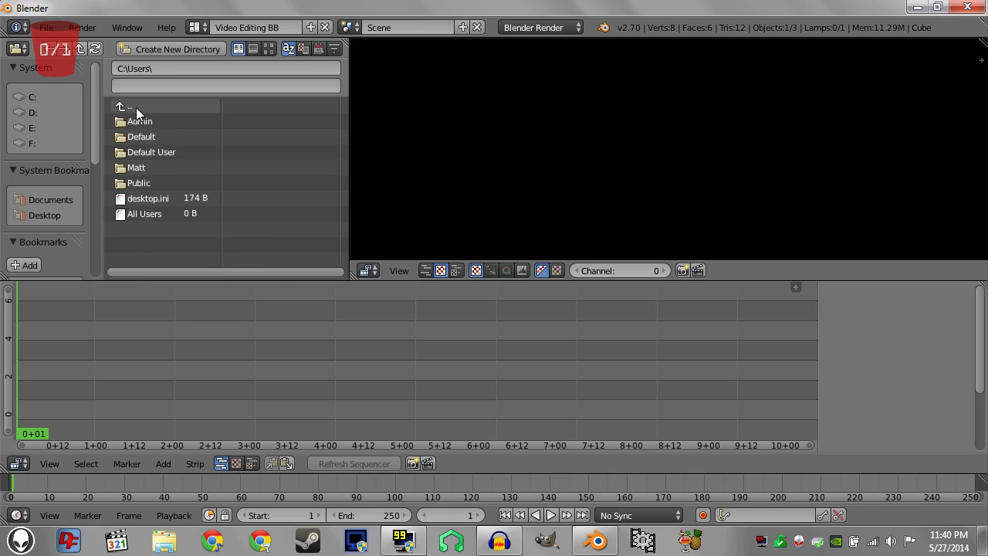
double_click(136, 107)
click(43, 131)
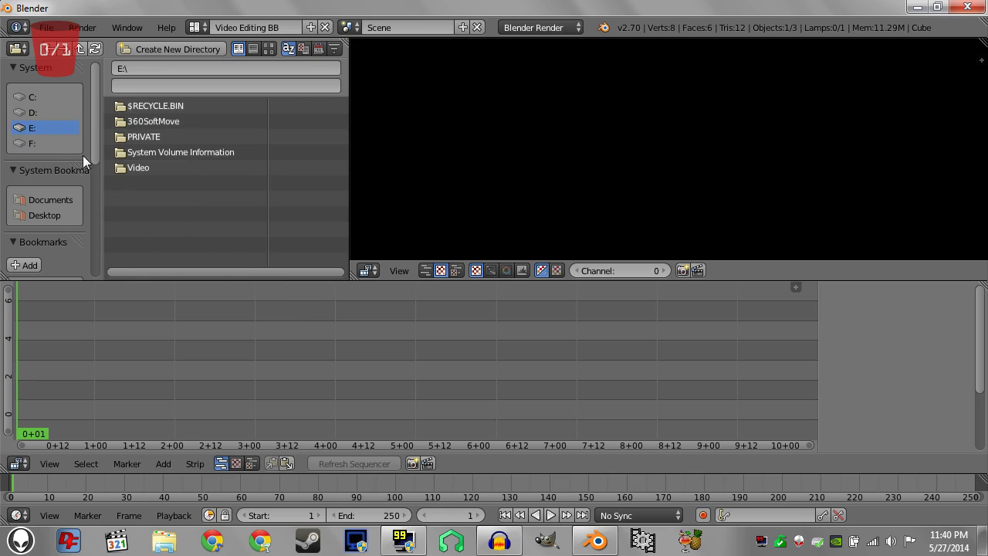
click(125, 173)
click(162, 242)
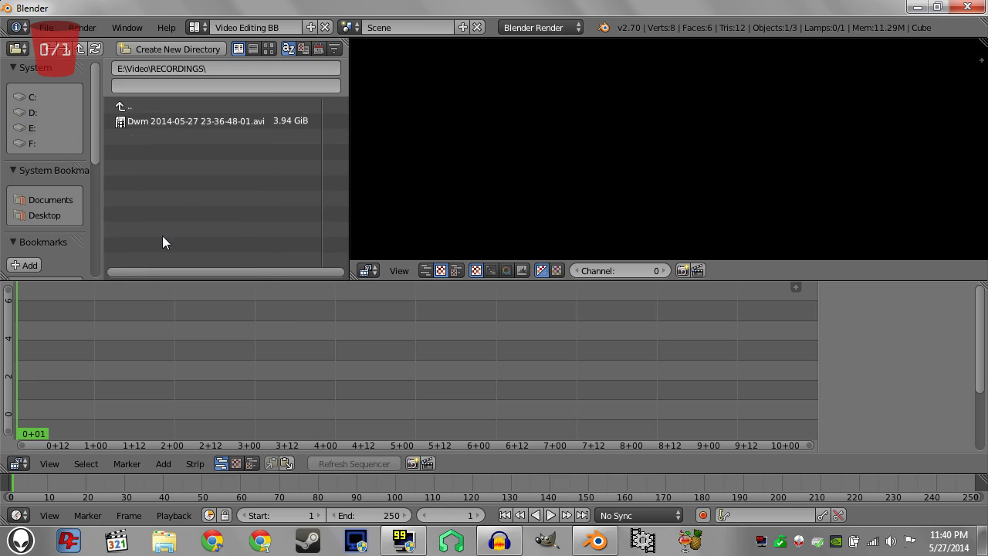
click(141, 109)
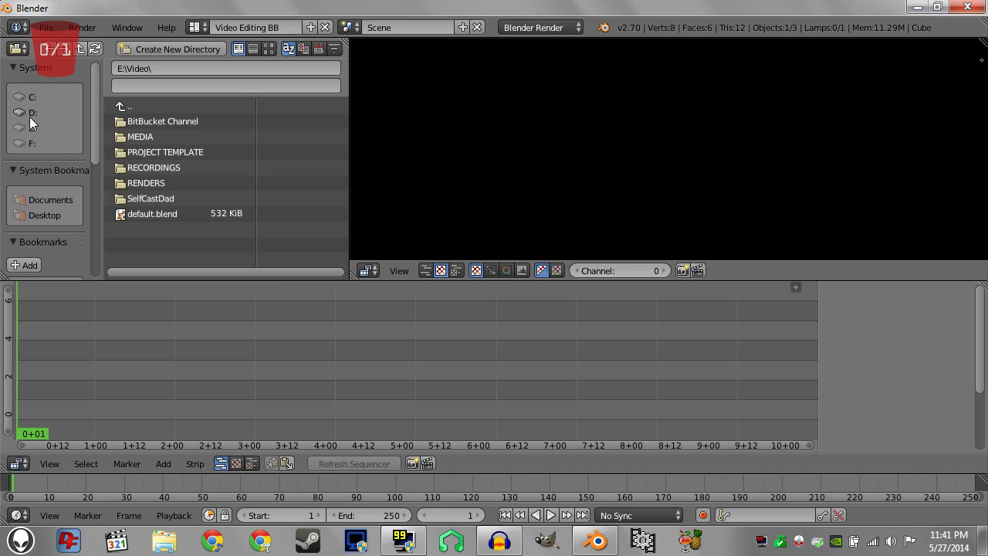
click(23, 265)
- Bookmark the BitBucket Channel WORKING folder, remove that bookmark, and jump back to Video
scroll(31, 231, down, 3)
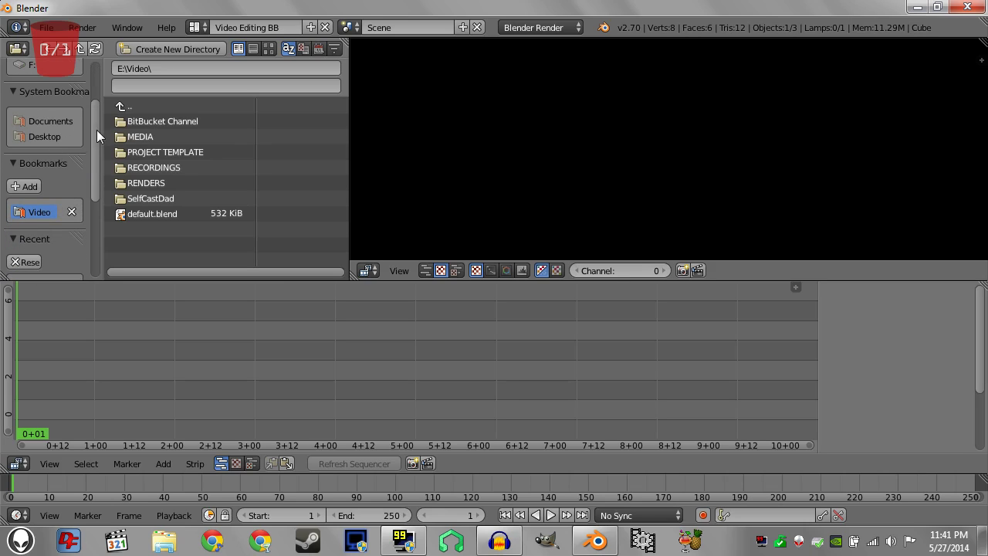
scroll(94, 155, down, 3)
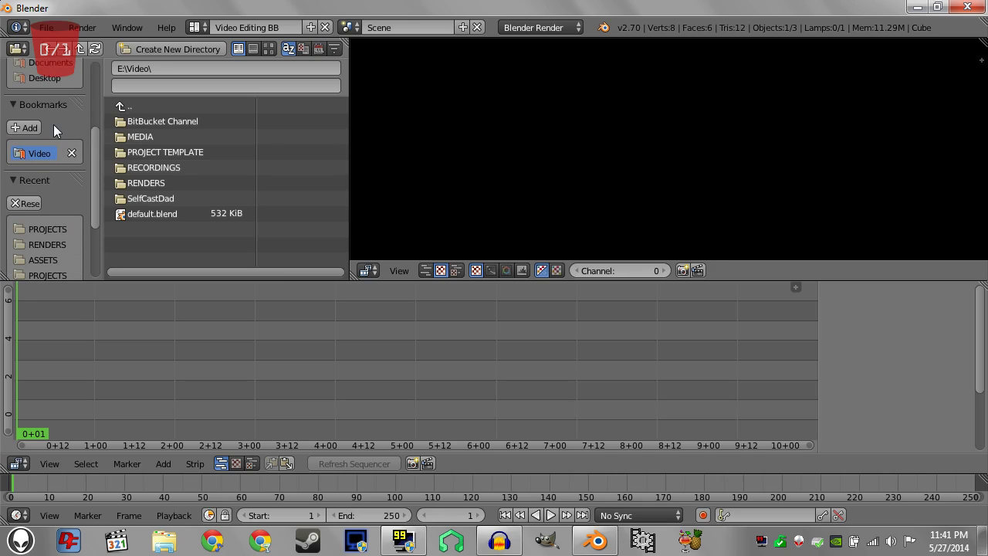
click(148, 122)
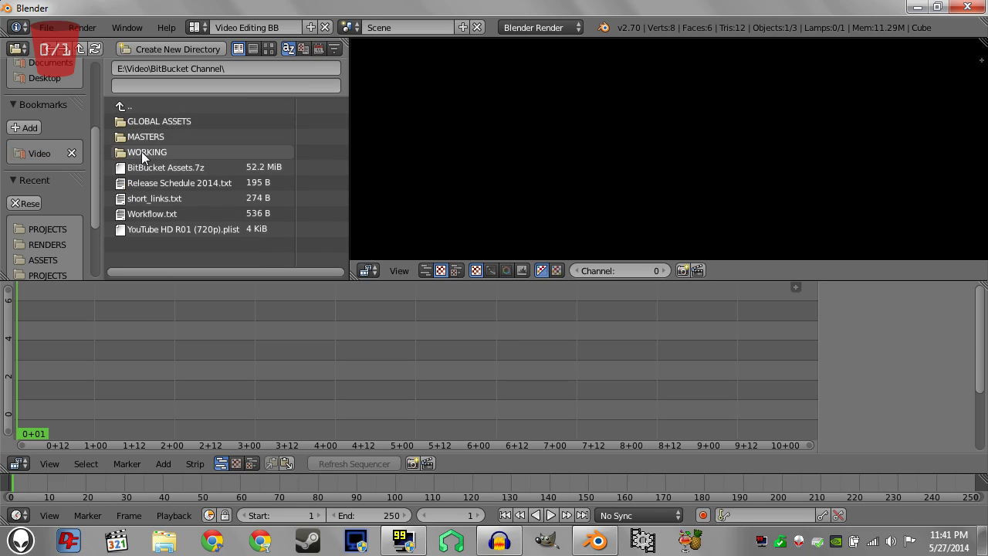
click(141, 151)
click(30, 127)
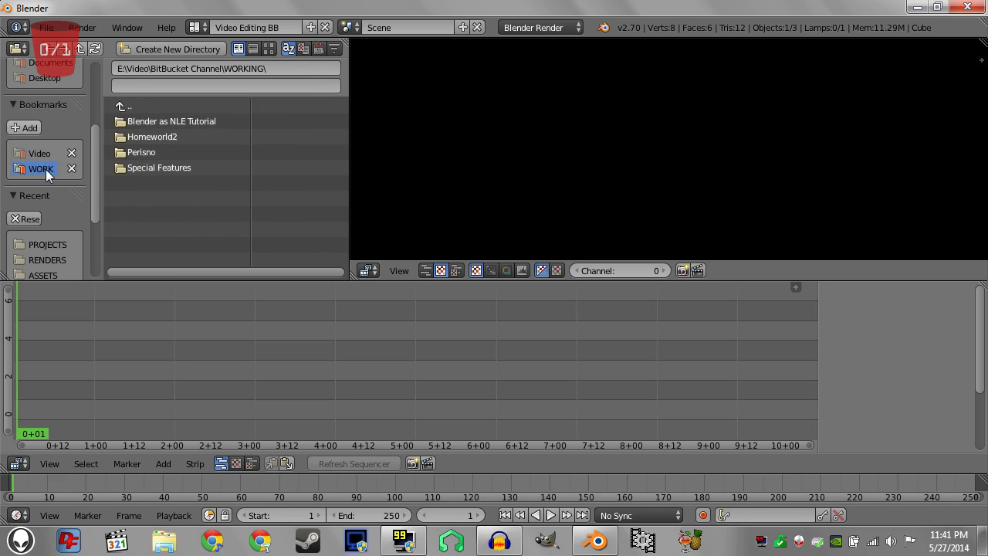
click(71, 169)
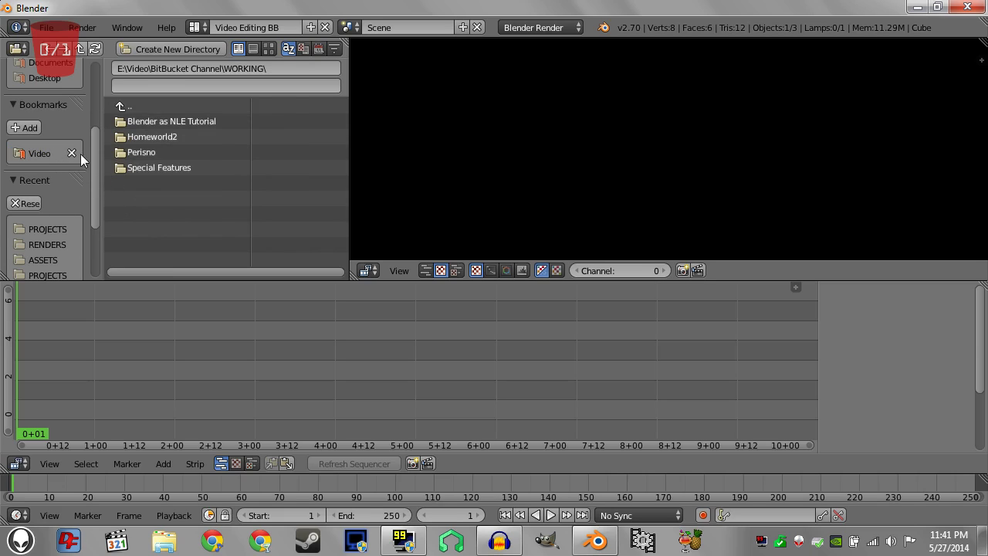
click(78, 153)
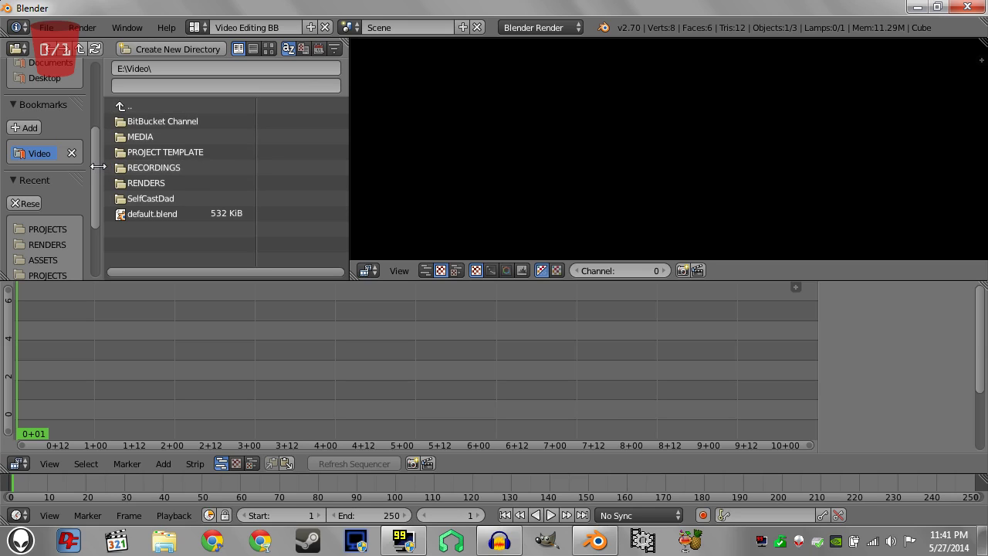
- Collapse the bookmarks panel and resize the file browser against the preview
drag(98, 166, 2, 171)
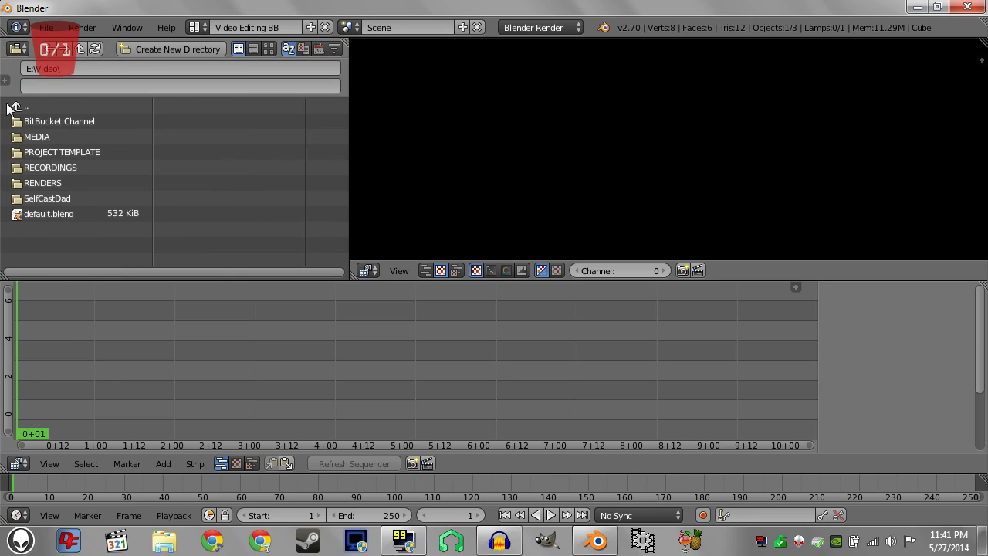
drag(5, 80, 24, 100)
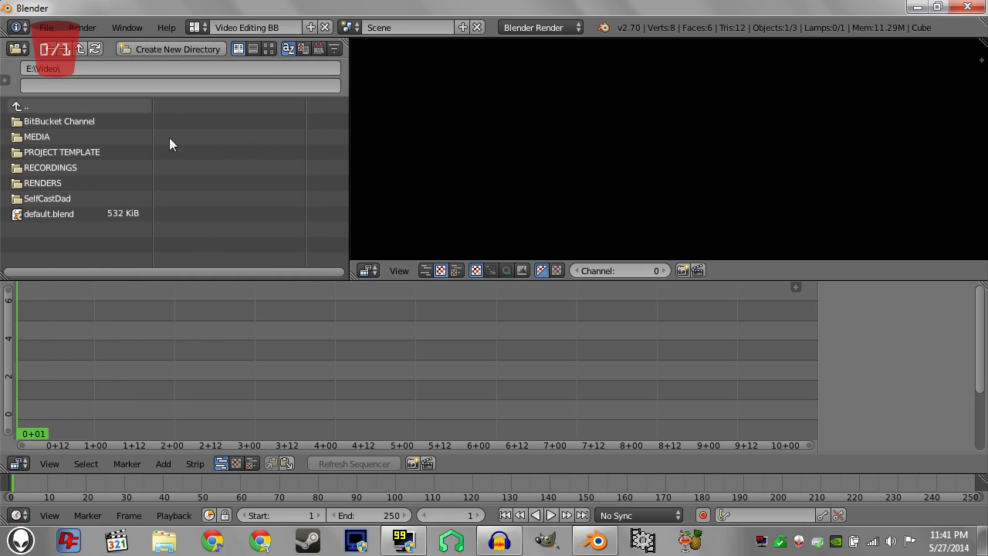
drag(342, 135, 231, 137)
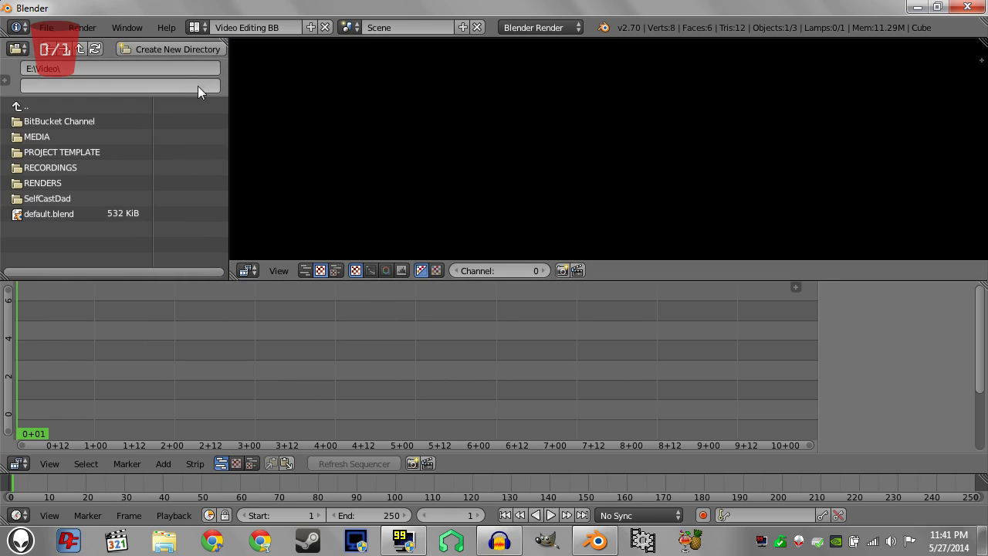
drag(246, 88, 281, 88)
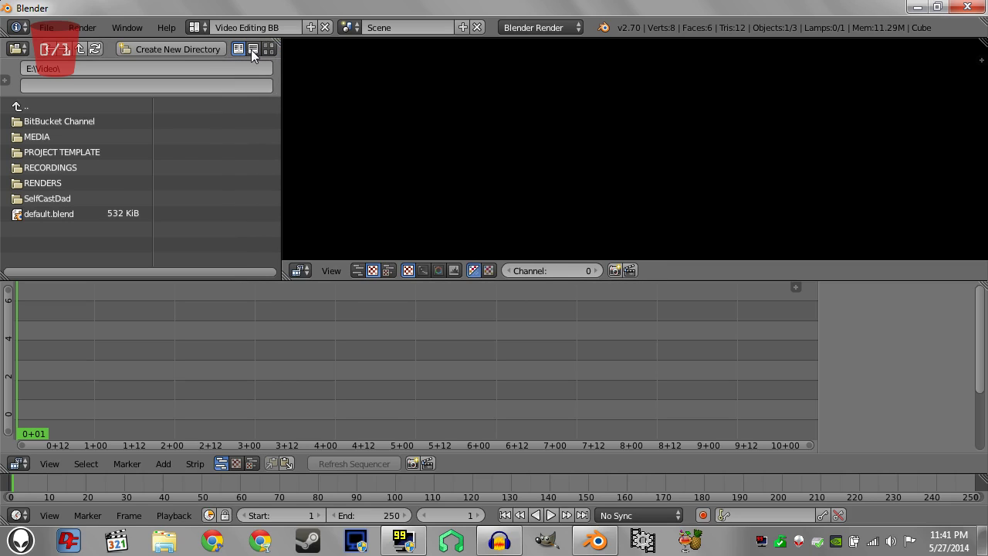
- Try the display modes and settle on the detailed list with dates and sizes
click(252, 49)
click(268, 49)
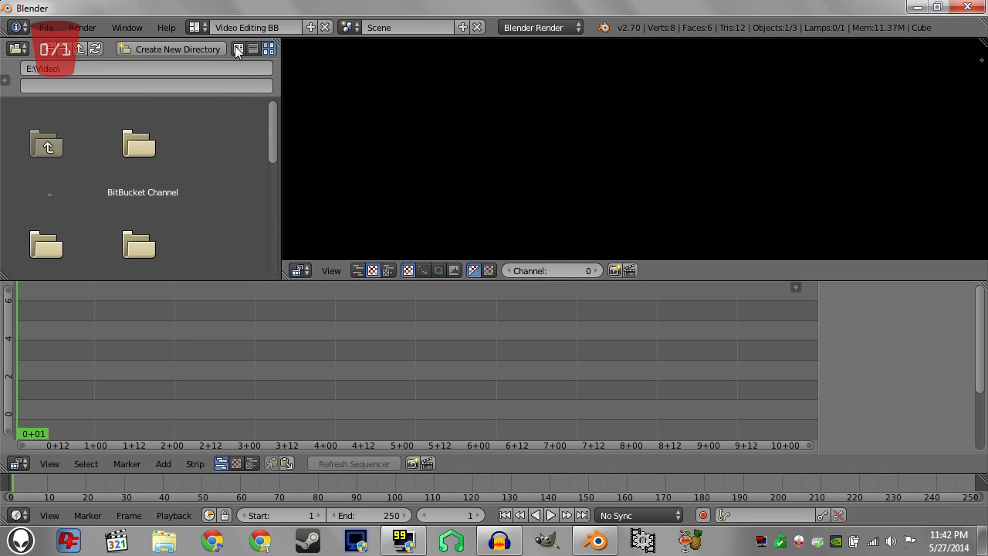
click(238, 49)
click(252, 50)
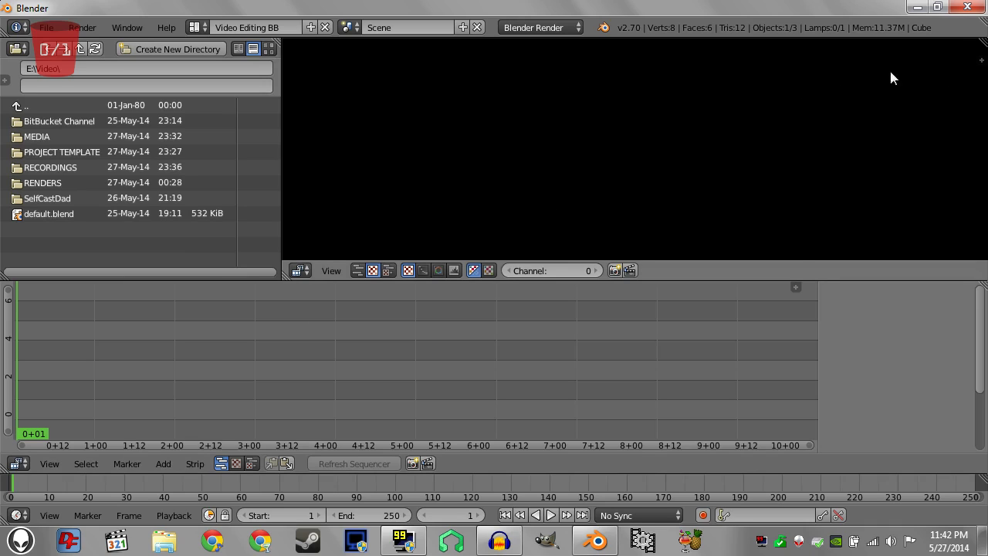
- Split the preview and make the new area a narrow Properties editor showing Render settings
drag(976, 43, 739, 44)
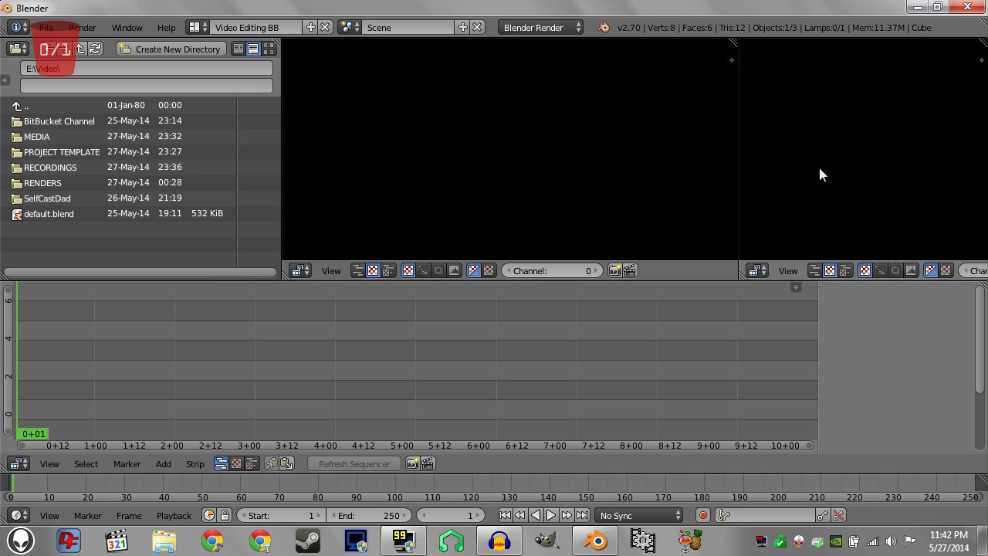
click(758, 270)
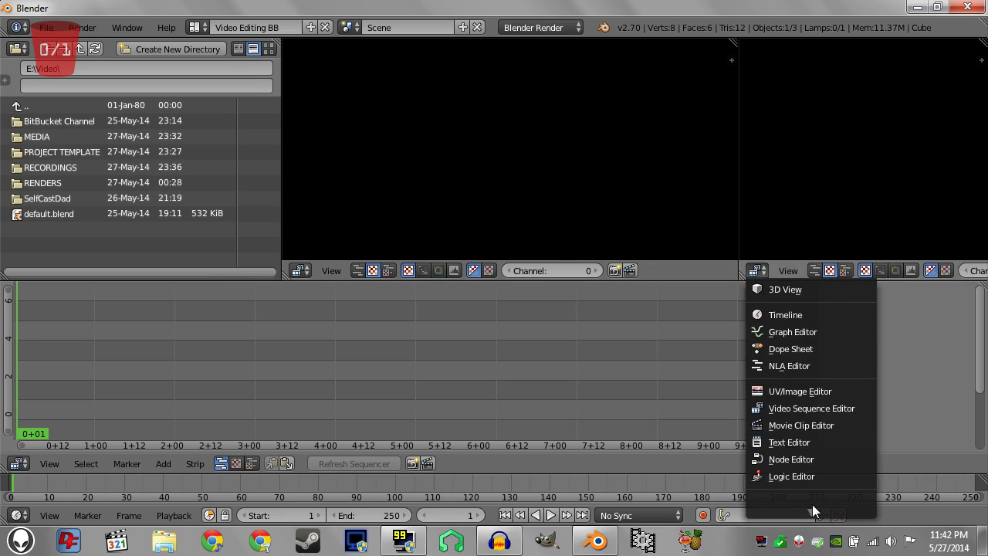
mouse_move(811, 508)
click(789, 393)
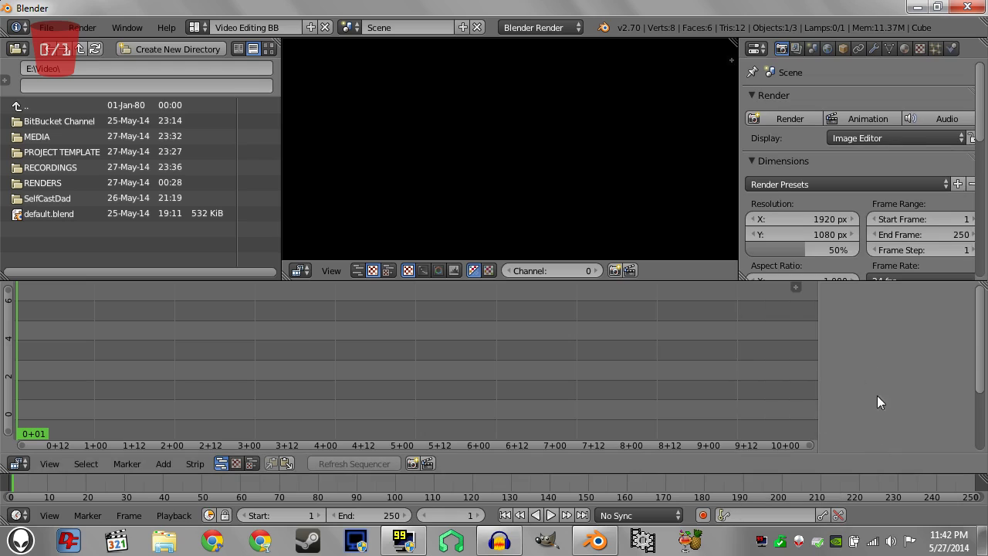
drag(740, 139, 772, 143)
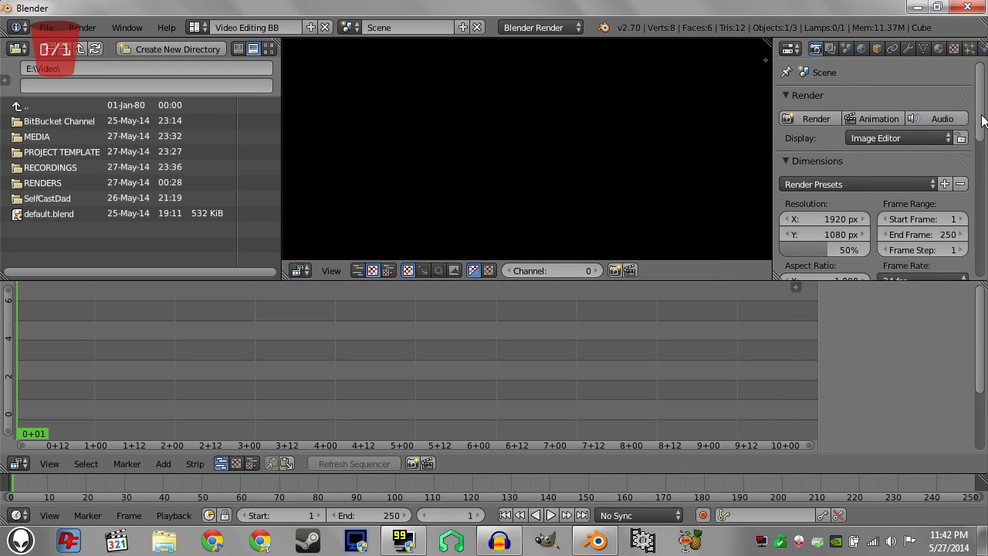
scroll(983, 168, down, 3)
drag(983, 168, 982, 108)
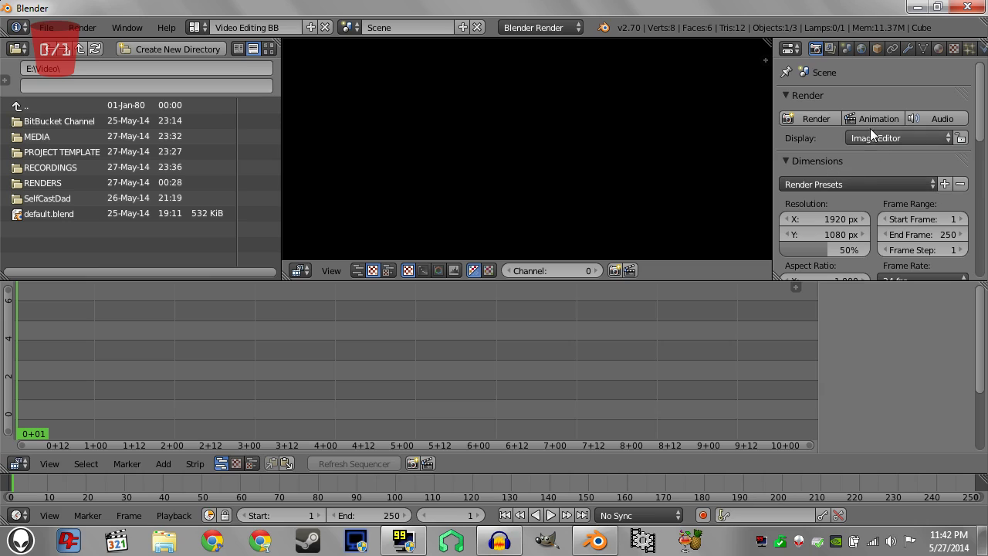
- Apply the HDTV 720p render preset (1280×720) and set the frame rate to 30 fps
click(848, 183)
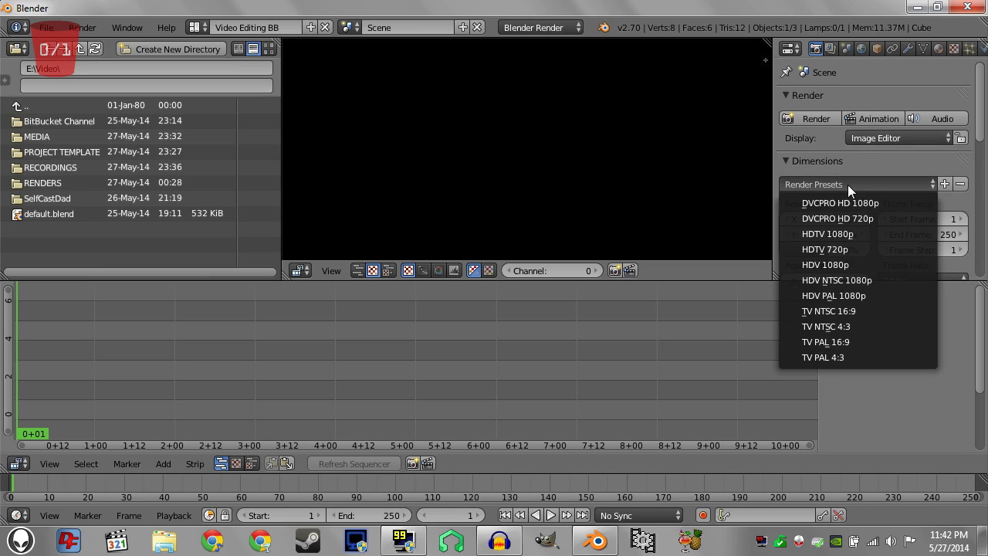
click(856, 243)
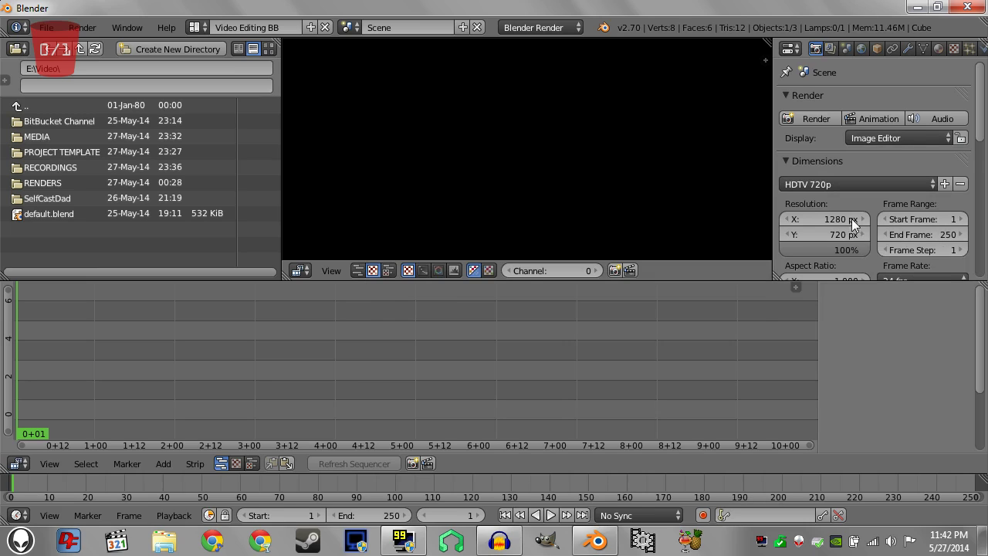
scroll(981, 137, down, 1)
scroll(978, 136, down, 3)
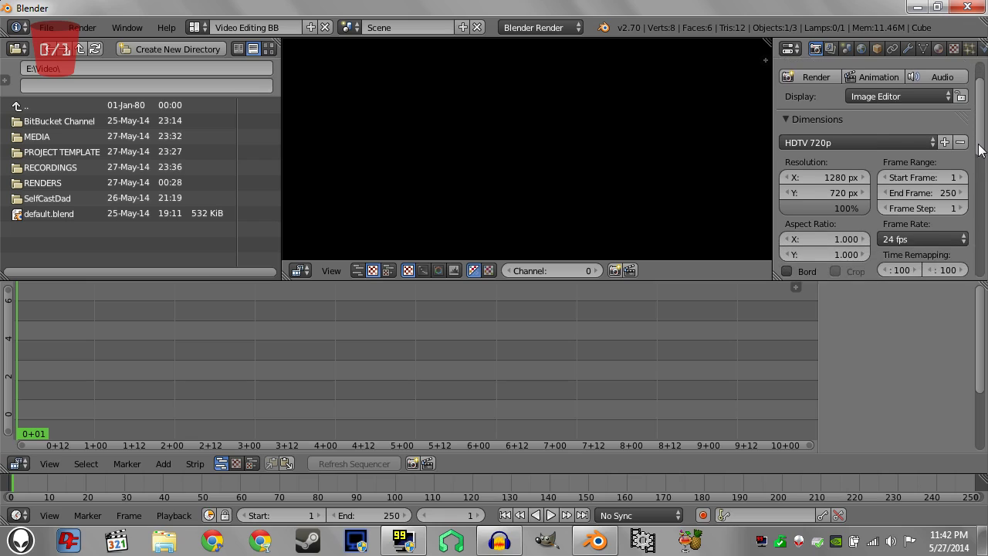
click(895, 189)
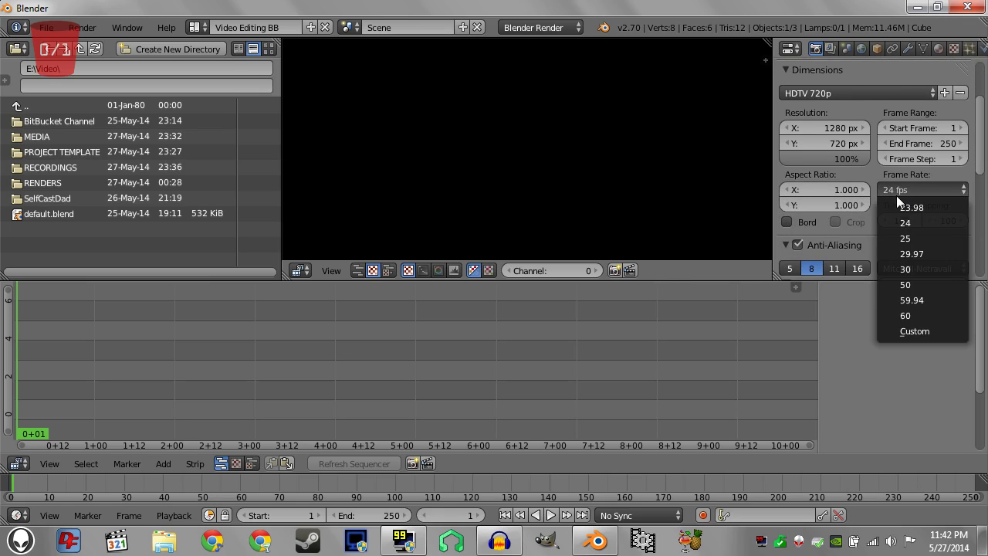
click(916, 270)
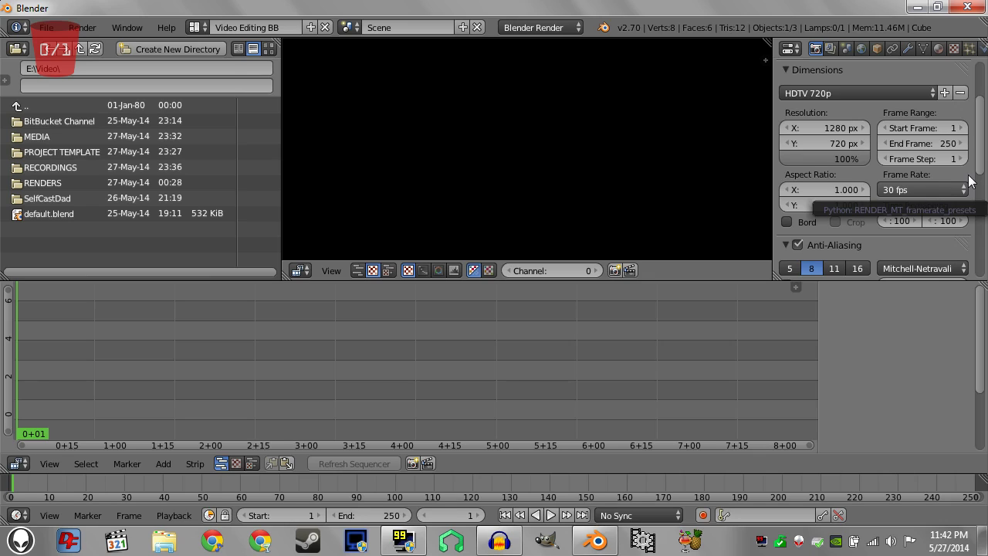
scroll(979, 167, down, 2)
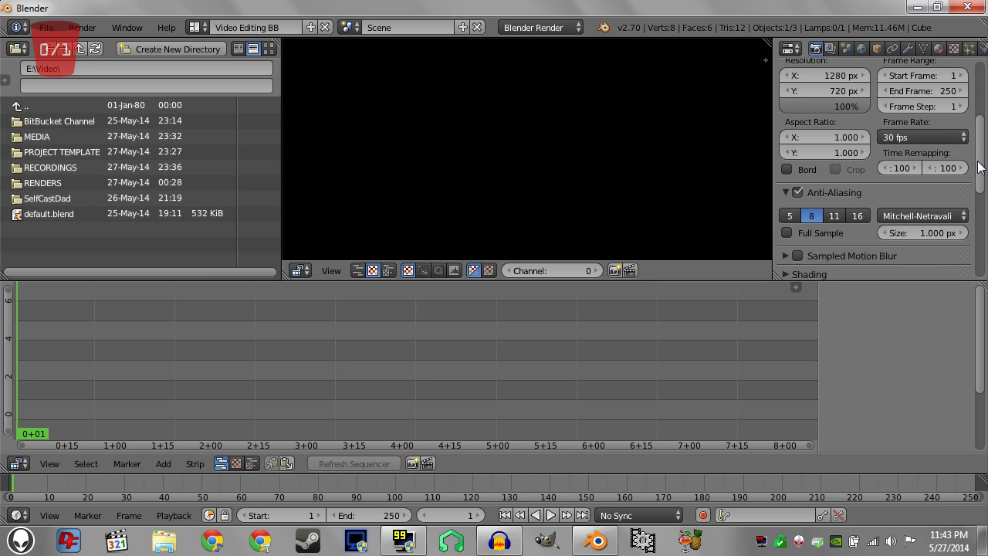
drag(979, 168, 979, 193)
scroll(859, 184, down, 2)
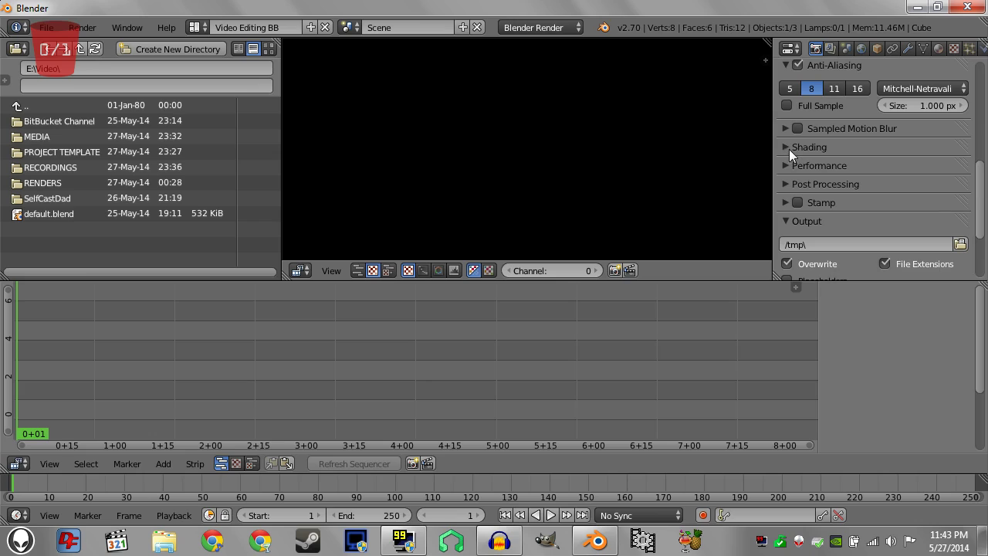
- Uncheck Ray Tracing, Shadows and Subsurface Scattering in the Shading panel
click(787, 147)
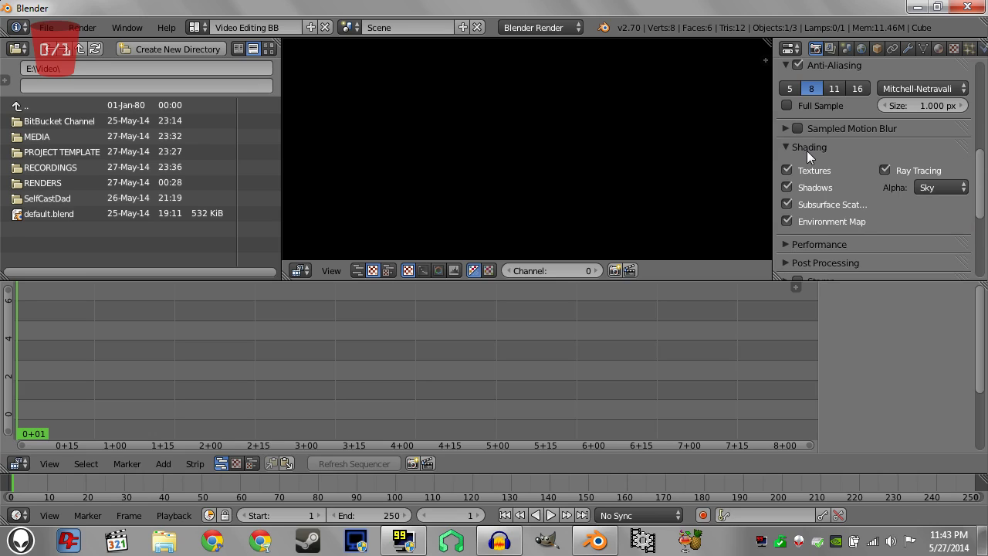
click(883, 169)
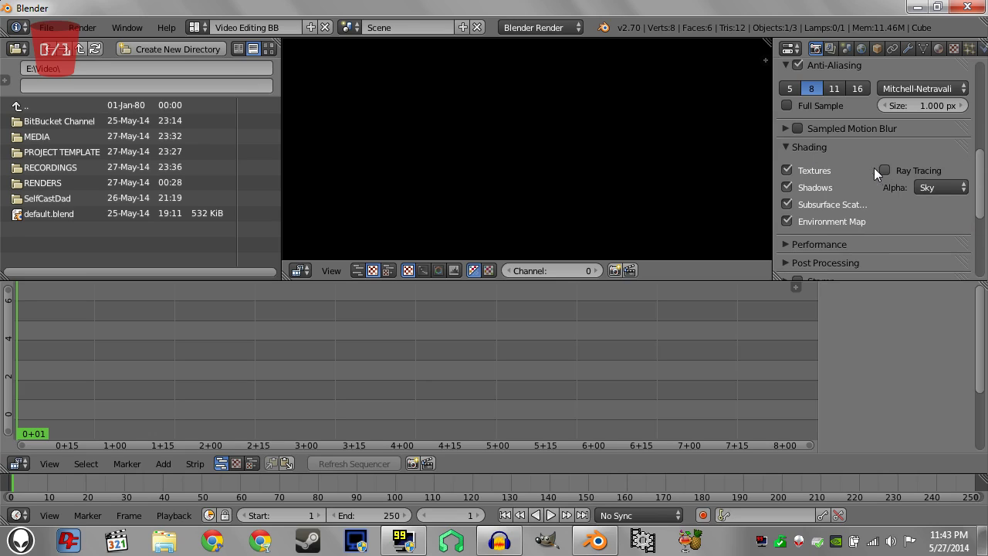
click(787, 187)
click(786, 203)
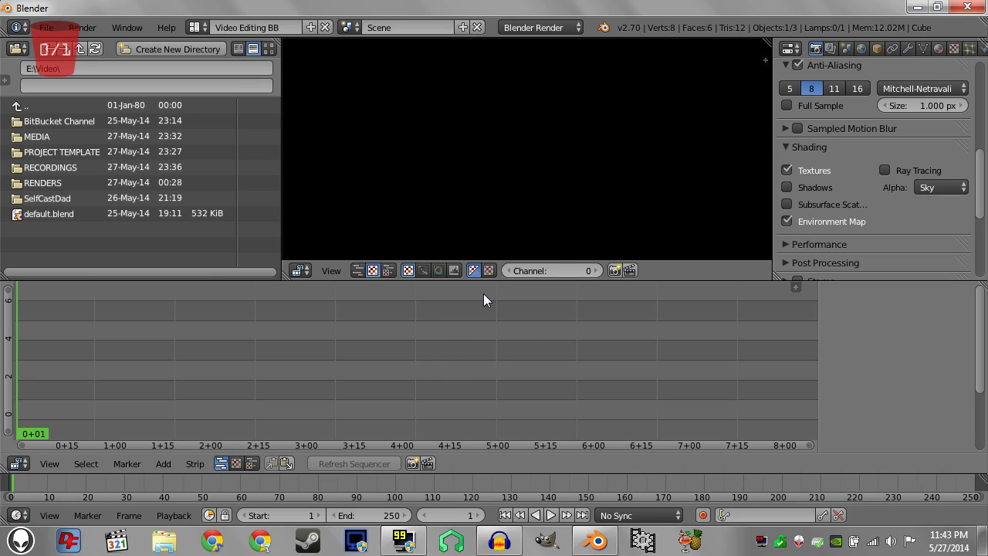
- Collapse the Shading panel and briefly expand and collapse Performance
scroll(982, 193, down, 1)
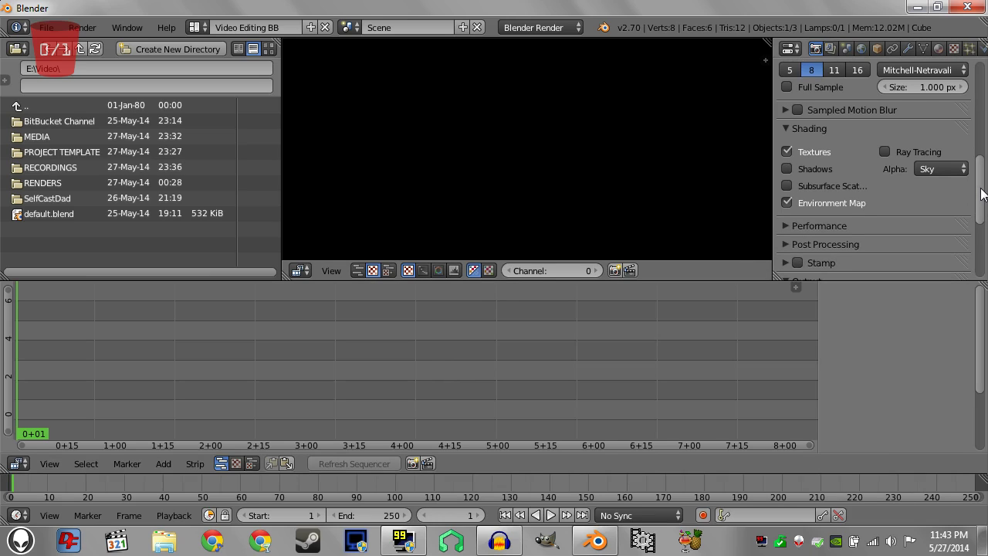
drag(981, 194, 979, 216)
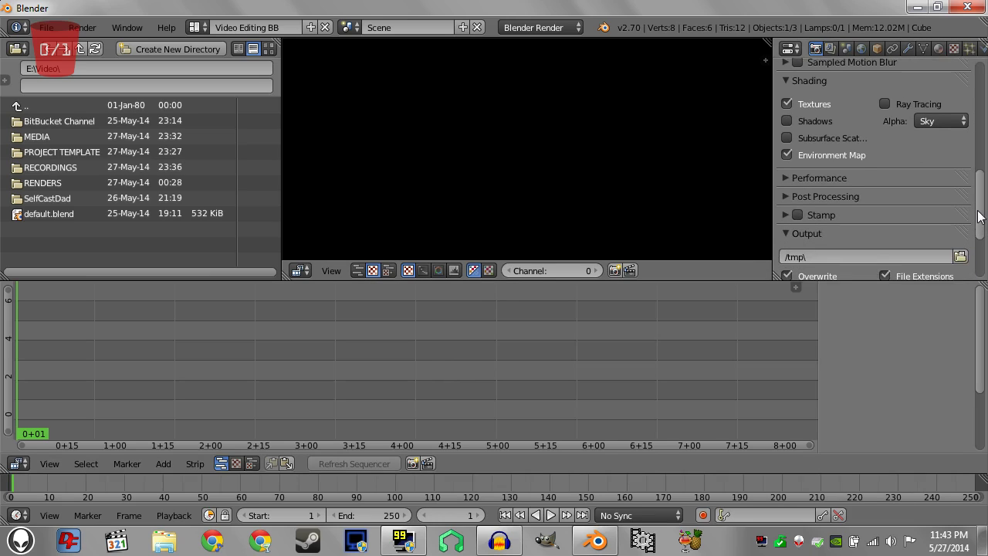
scroll(978, 217, down, 1)
click(787, 64)
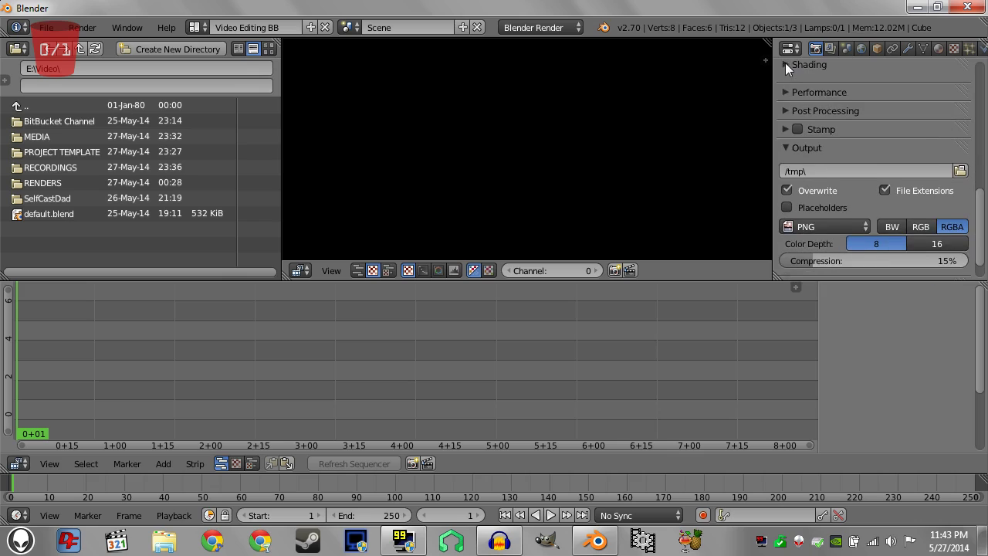
click(785, 82)
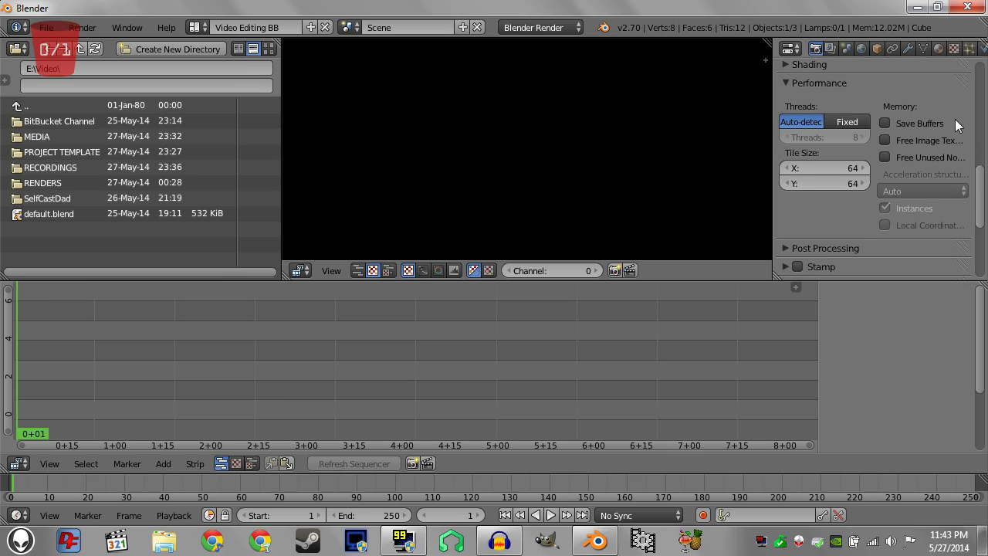
click(784, 82)
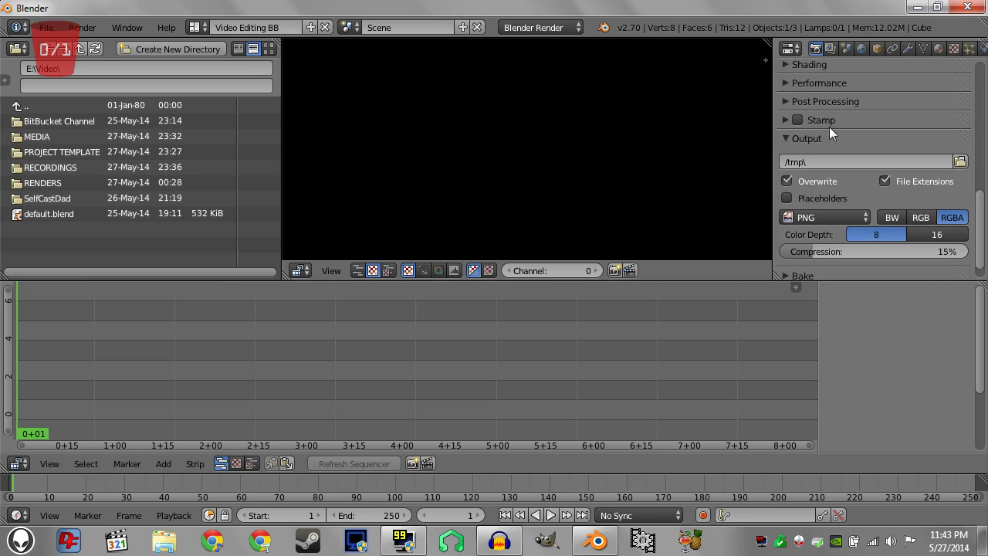
- Set the render output path to E:\Video\RENDERS\ and scroll down to the Output panel
click(959, 162)
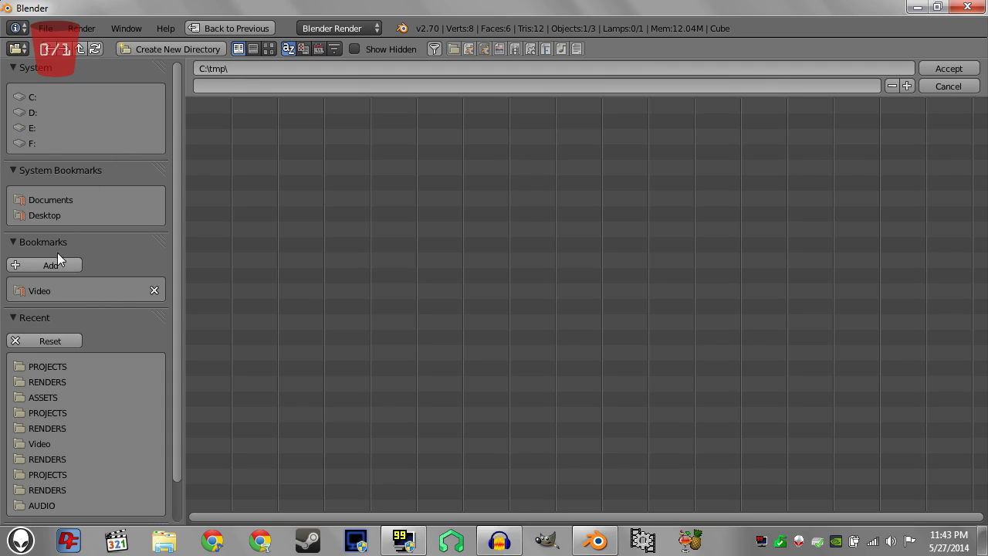
click(34, 128)
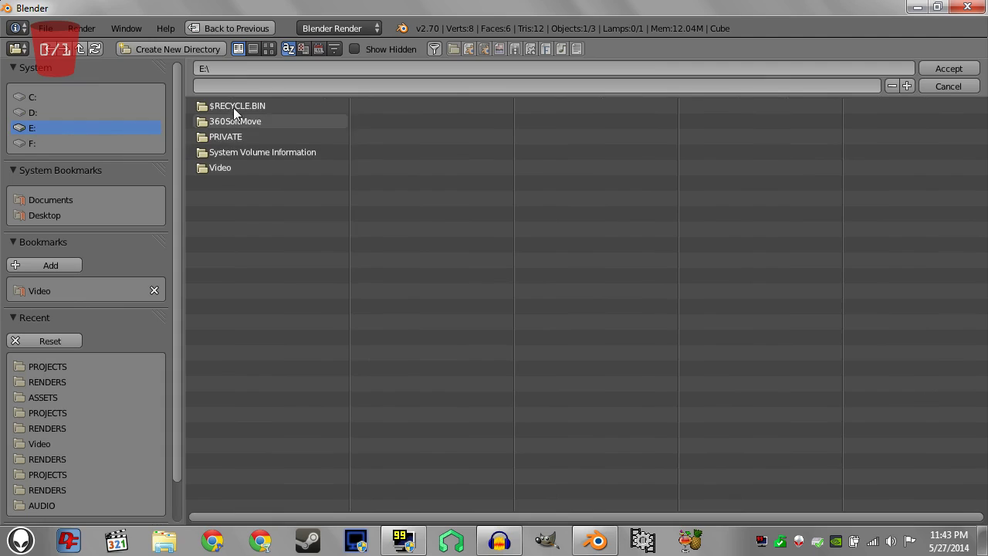
click(220, 168)
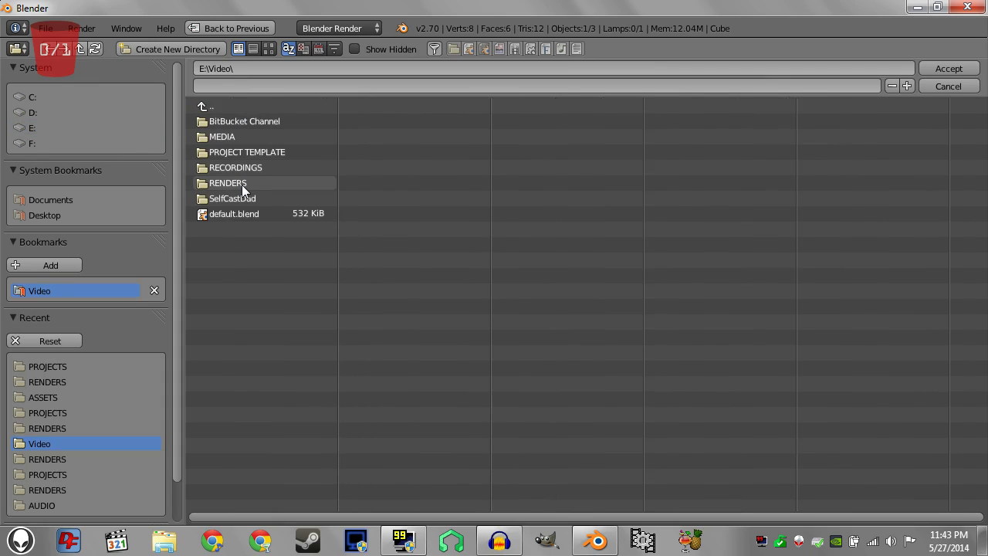
click(243, 184)
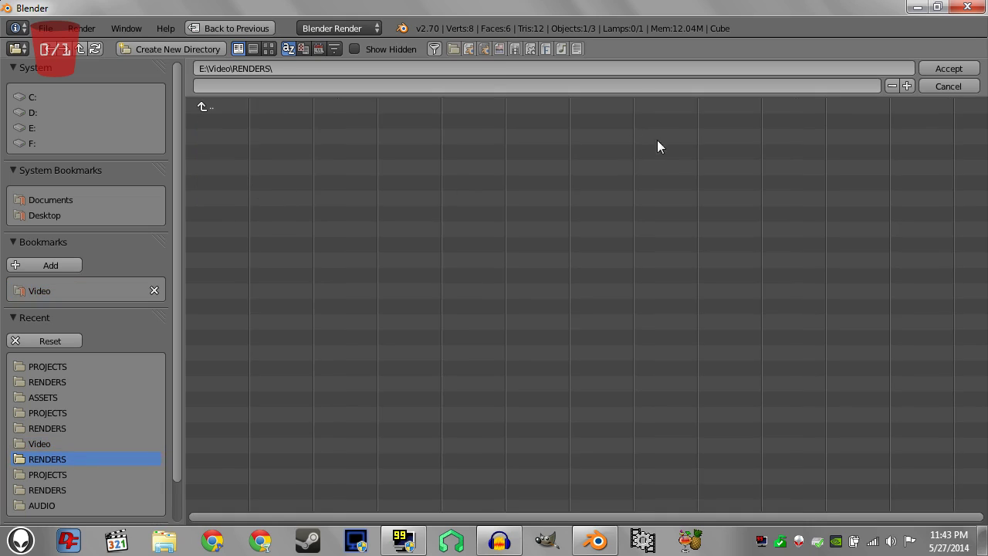
click(935, 65)
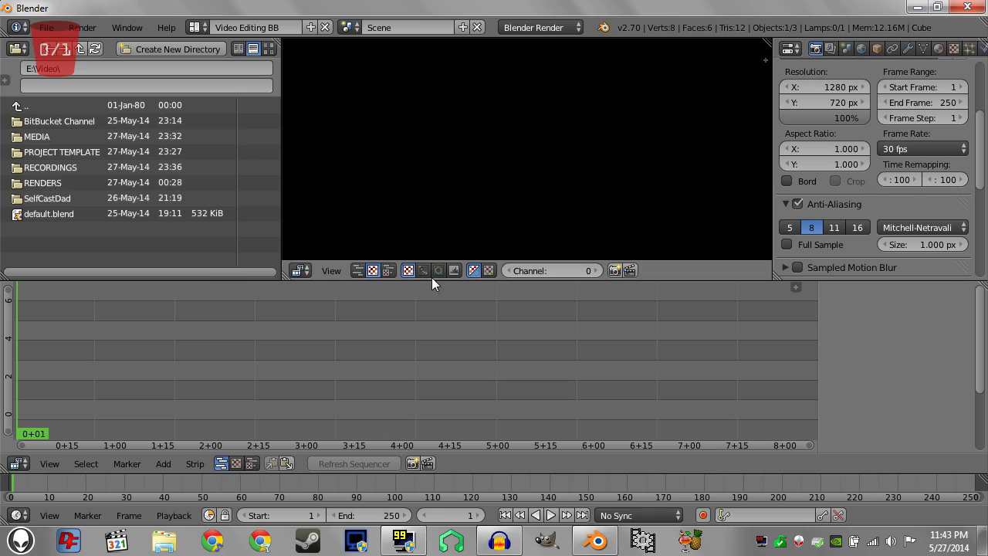
drag(979, 189, 976, 263)
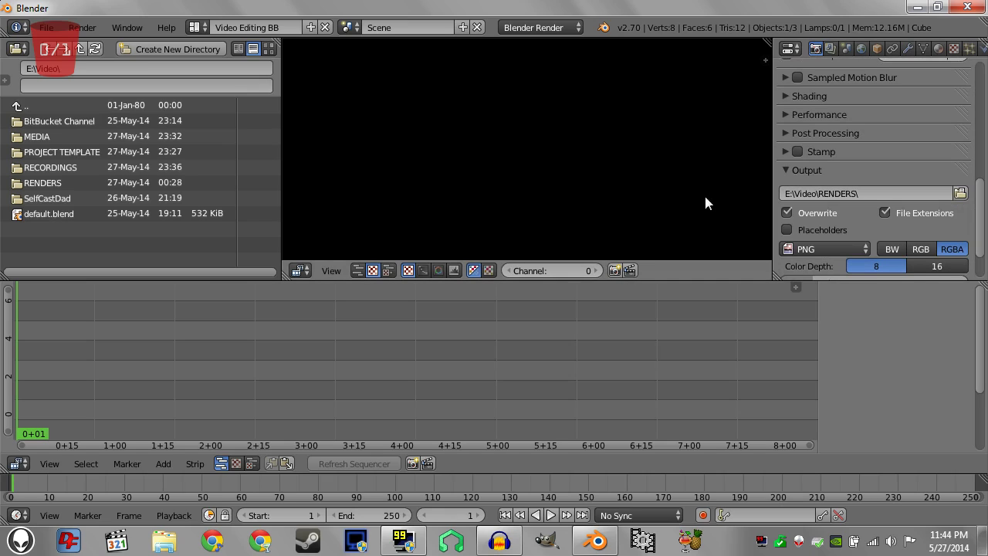
drag(979, 199, 980, 215)
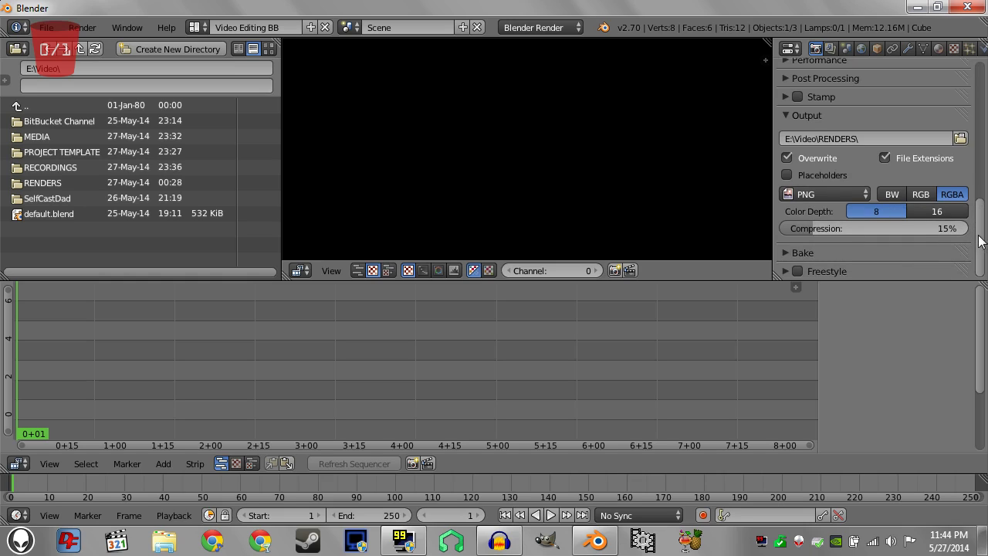
- Set the output file format to MPEG and expand the Encoding settings
click(813, 193)
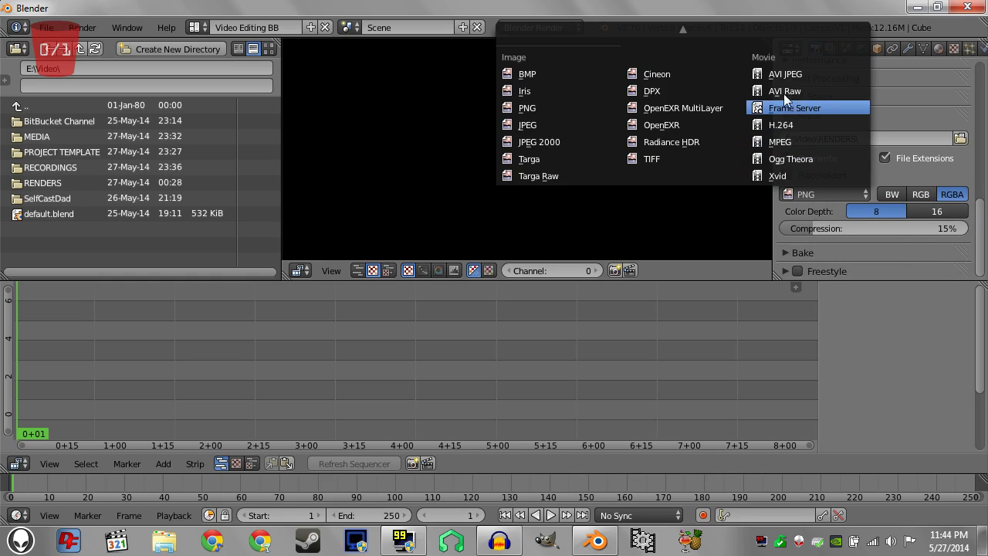
click(788, 145)
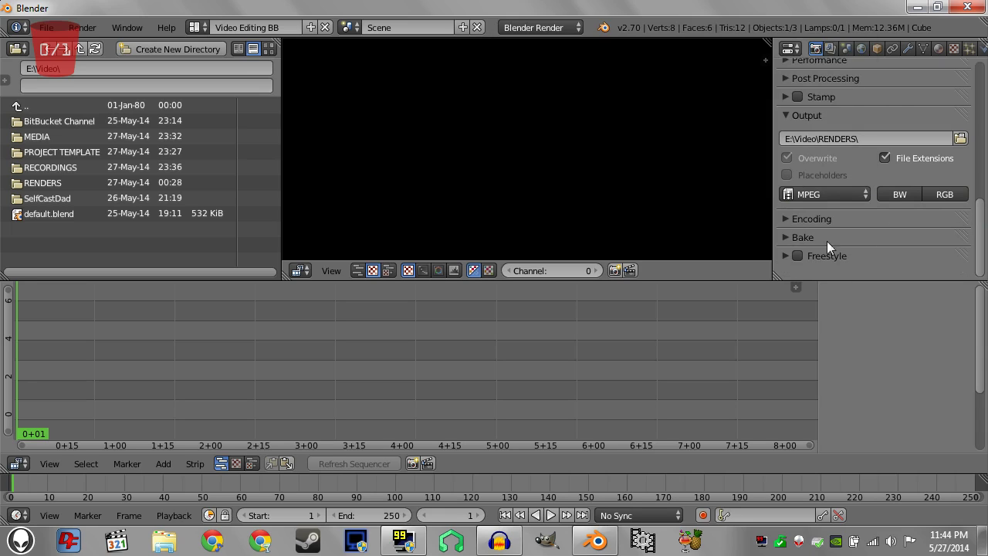
click(786, 218)
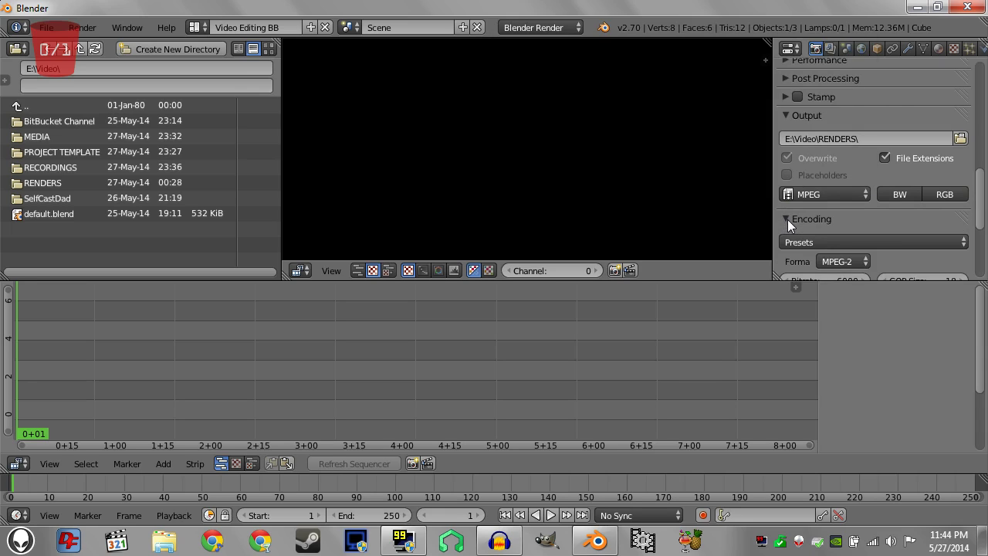
scroll(978, 202, down, 4)
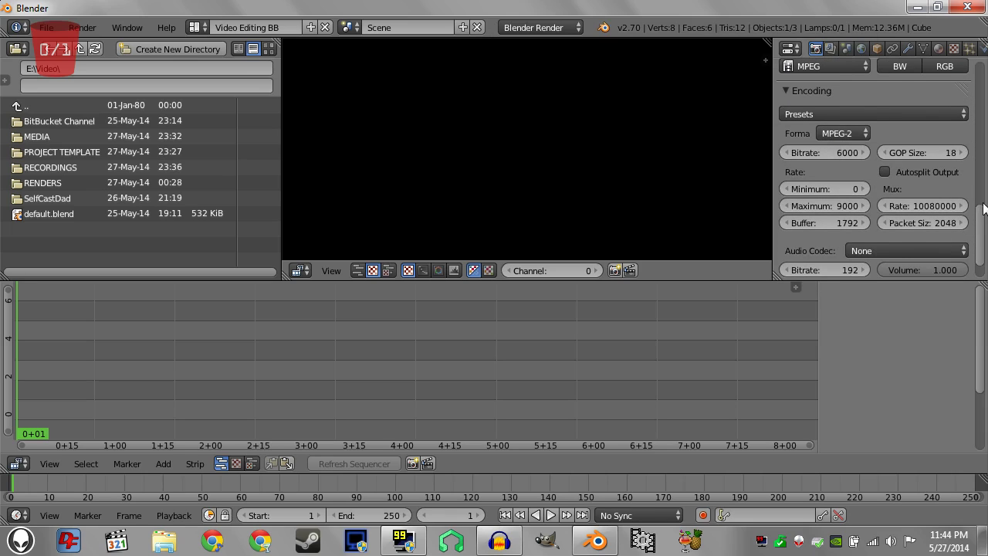
scroll(982, 222, down, 1)
scroll(940, 159, up, 1)
- Apply the H264 encoding preset and switch the container format to Quicktime
click(839, 114)
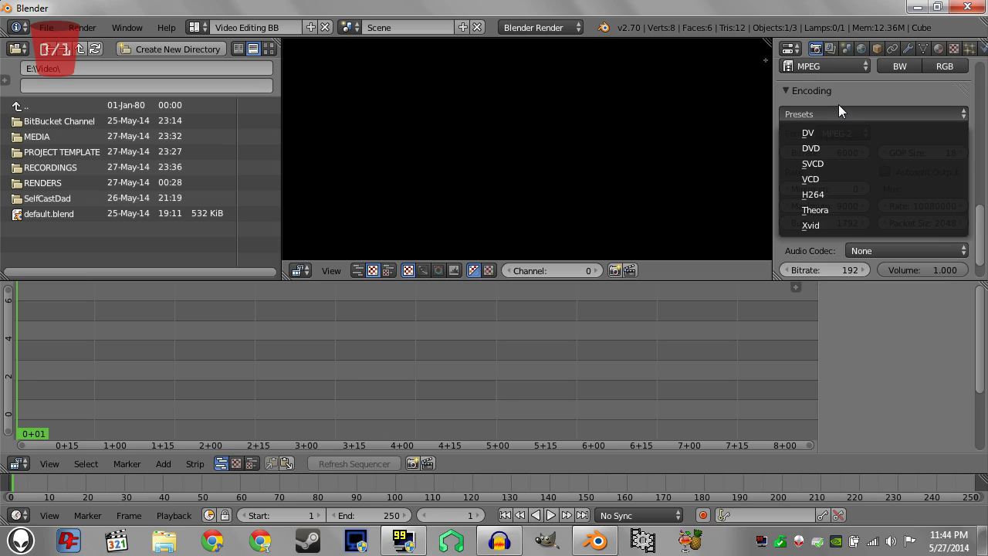
click(817, 195)
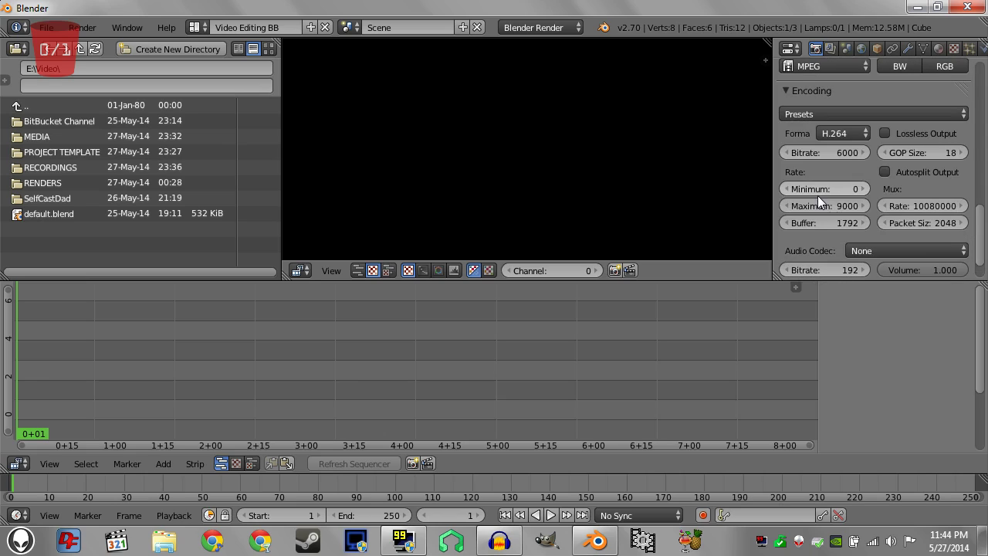
click(849, 136)
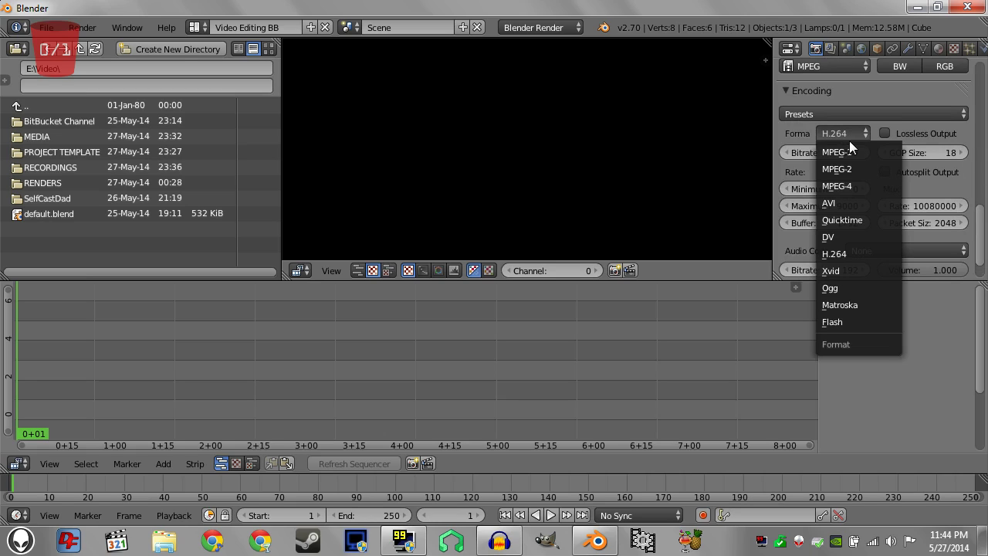
click(845, 219)
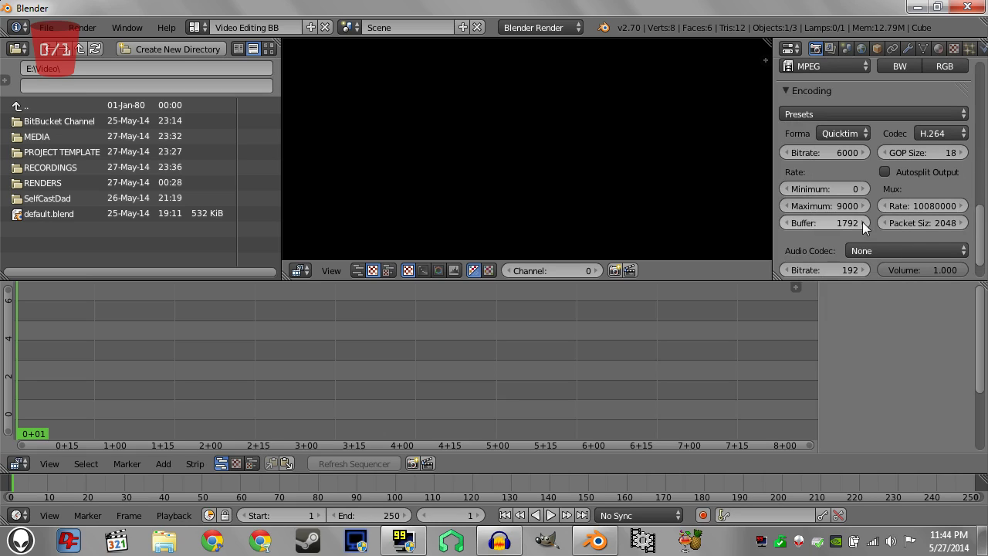
- Set video bitrate 9000, GOP size 15 and maximum rate 12000, keeping buffer 1792
click(837, 152)
text(9000)
key(Tab)
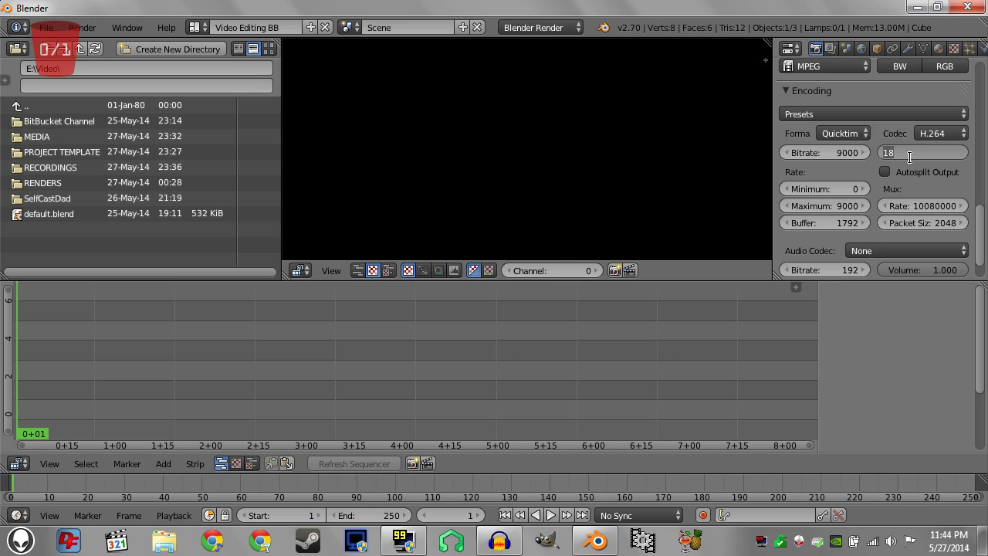
text(15)
key(Tab)
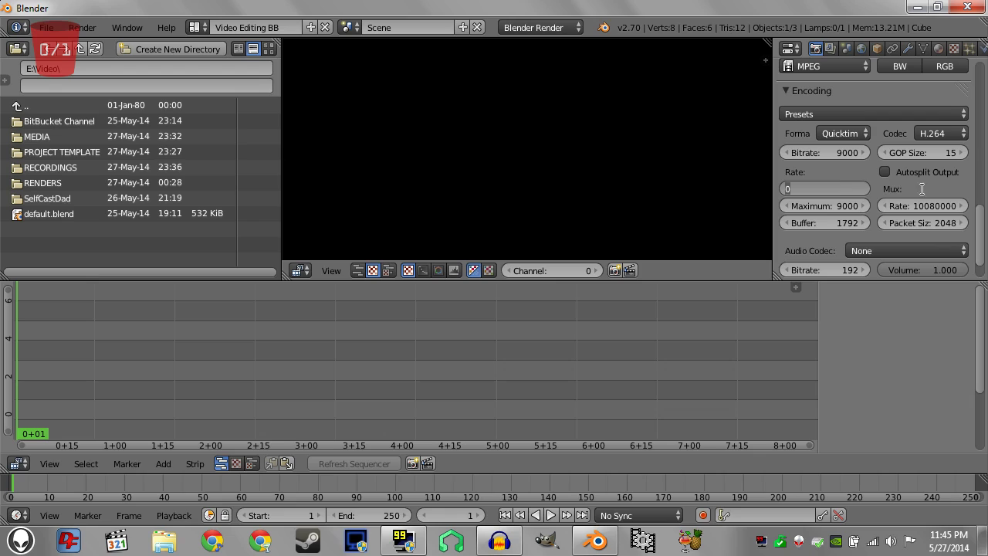
click(894, 188)
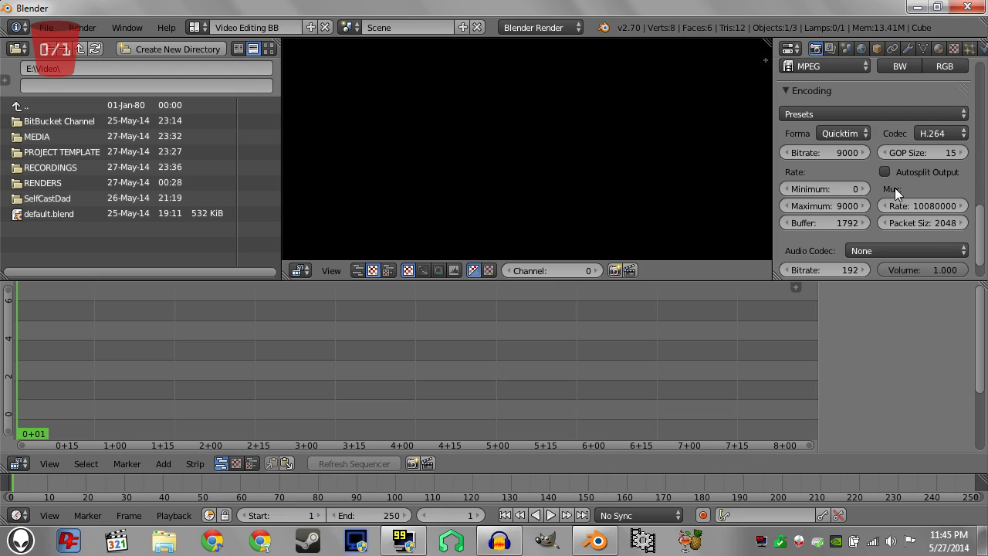
click(853, 207)
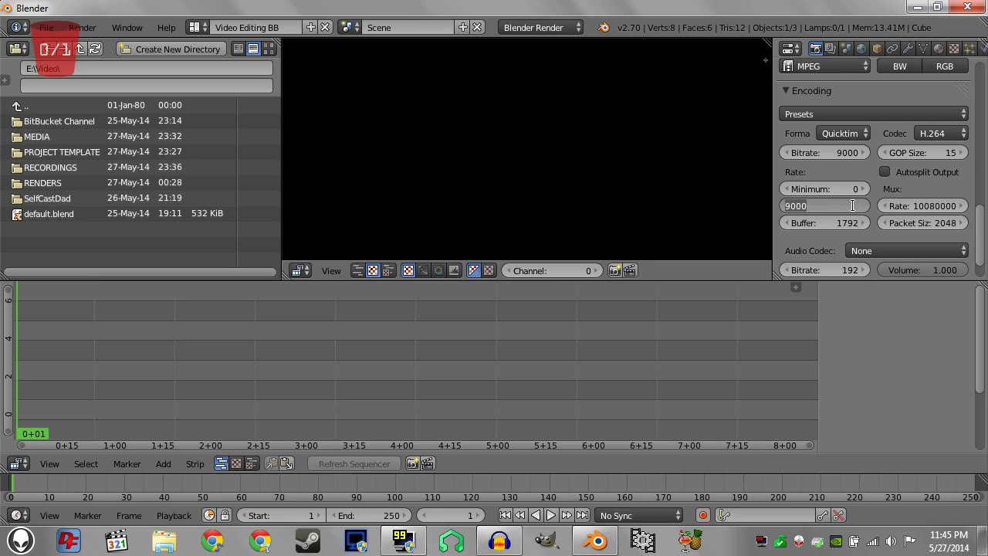
text(12000)
key(Tab)
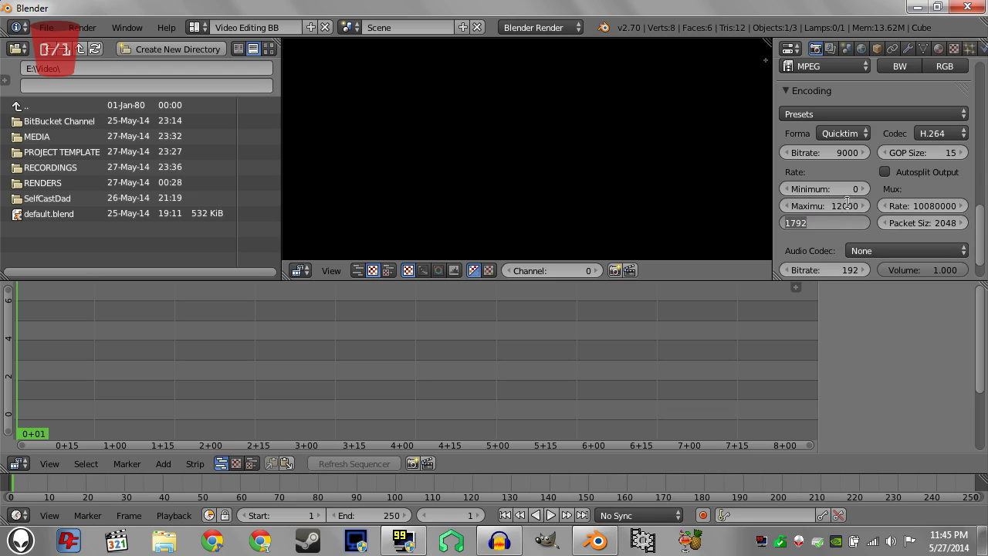
key(Return)
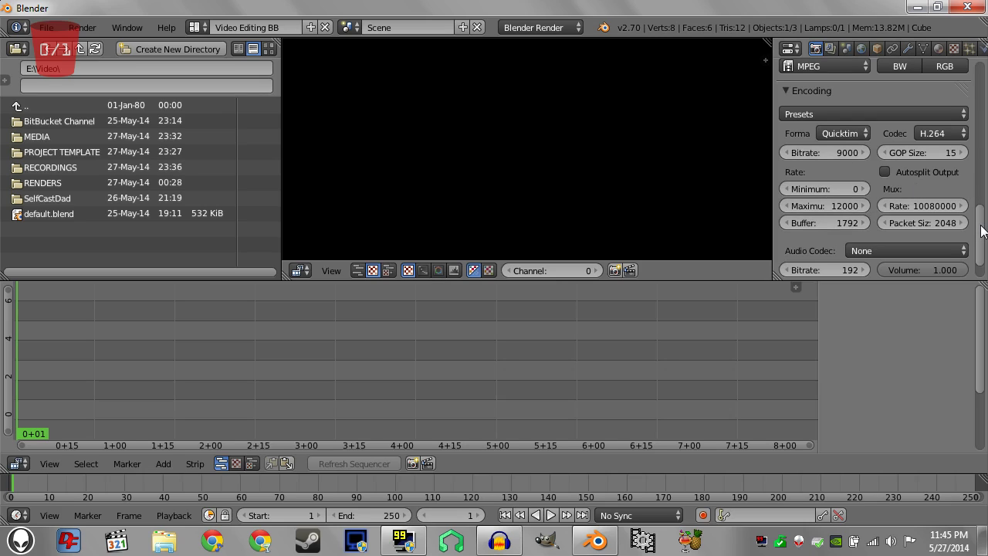
- Set the audio codec to PCM
scroll(981, 232, down, 2)
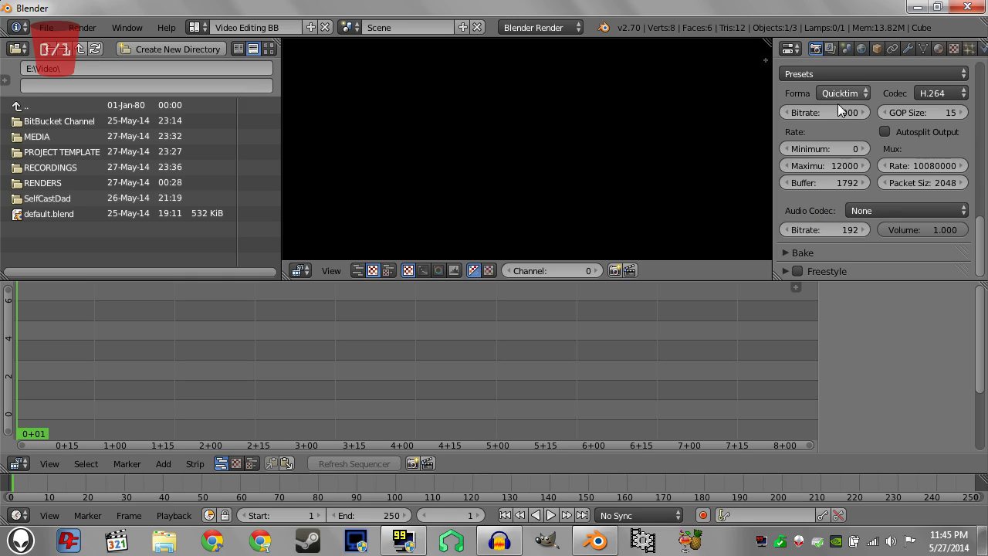
click(879, 207)
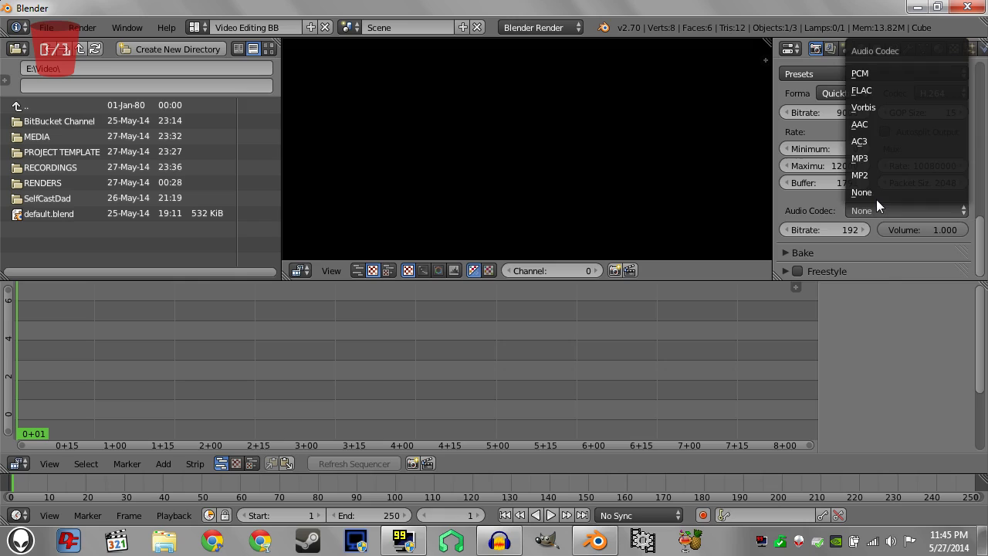
click(879, 75)
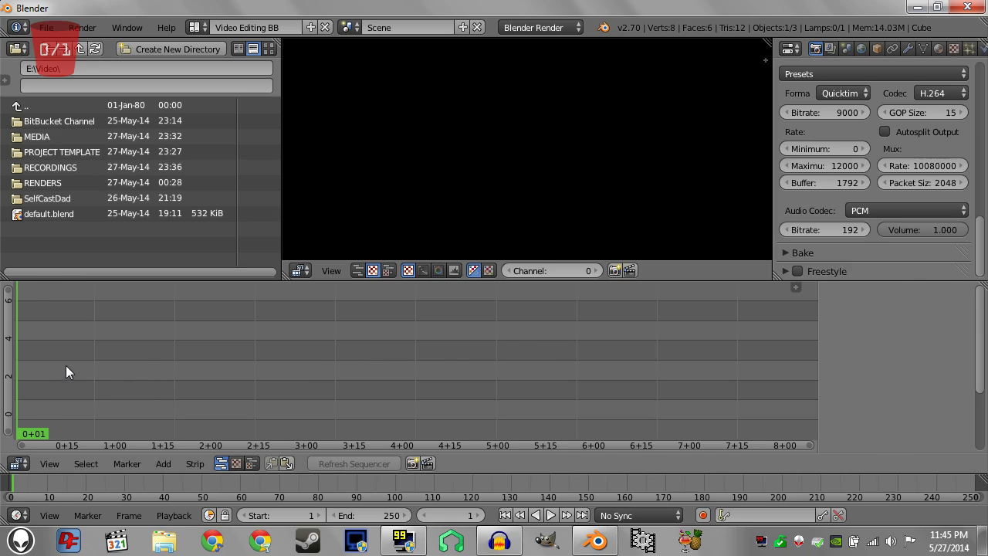
- Scrub the playhead back and forth through the empty sequence, ending on frame 68
drag(65, 372, 148, 311)
drag(150, 482, 337, 477)
drag(236, 359, 150, 353)
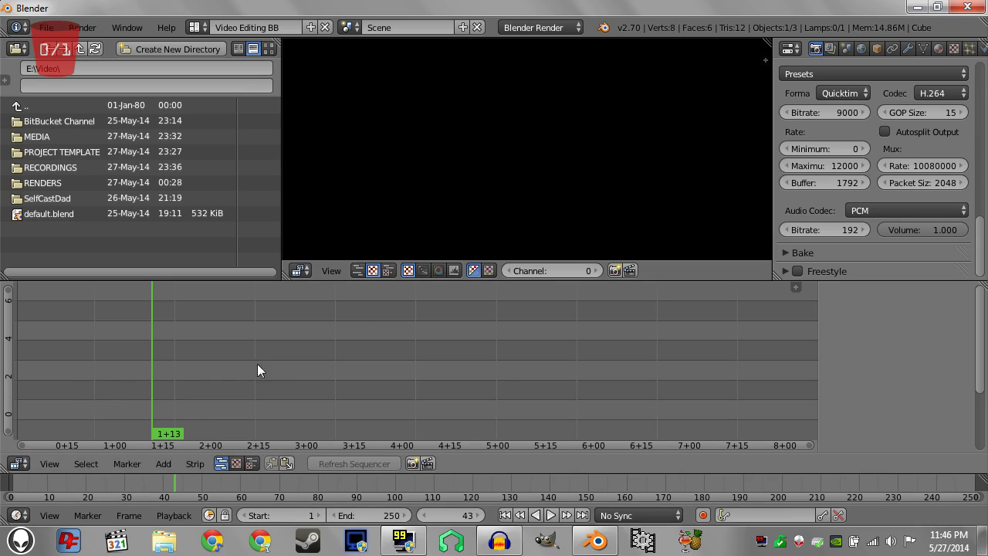
drag(50, 480, 271, 483)
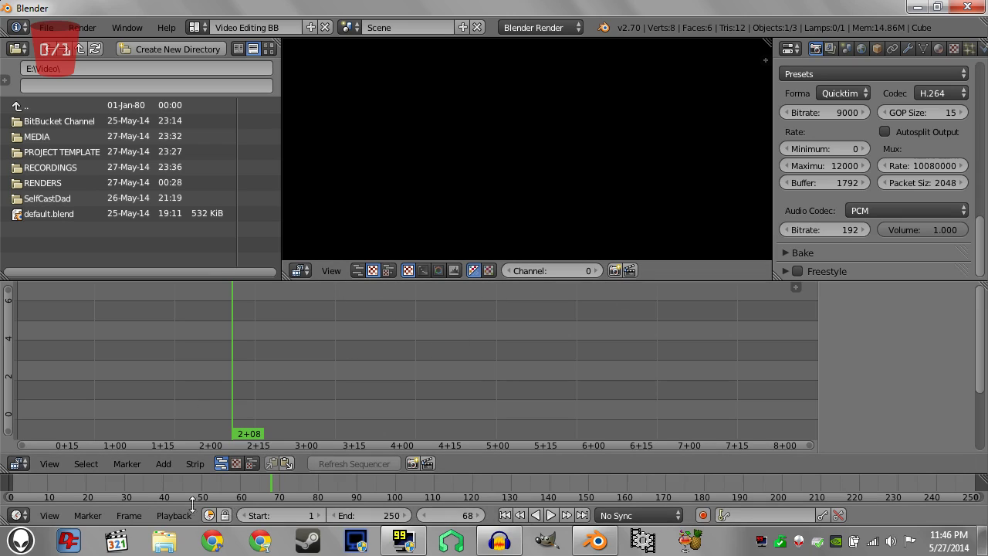
- Swap the editors so the upper area becomes a Timeline and the bottom area the Video Sequencer
click(19, 463)
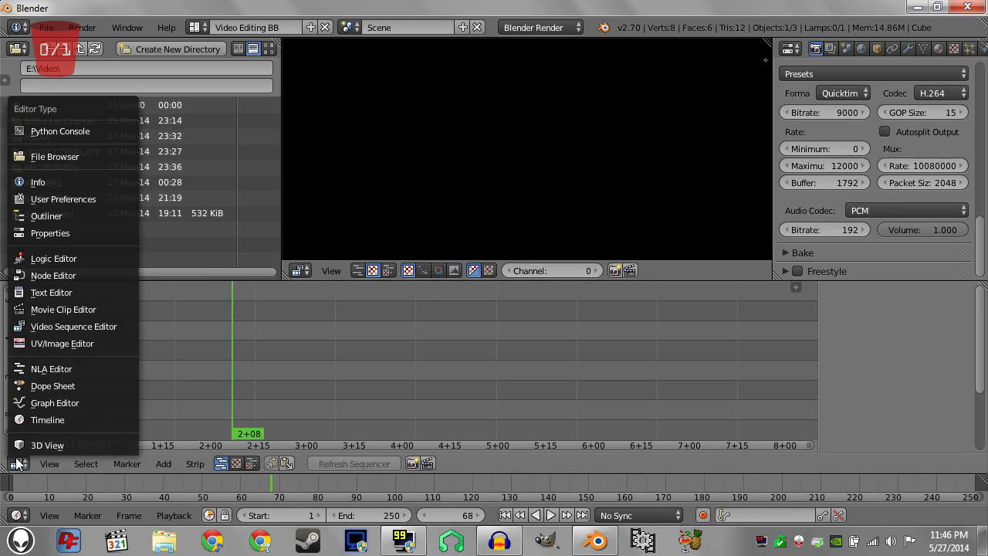
click(34, 419)
click(17, 515)
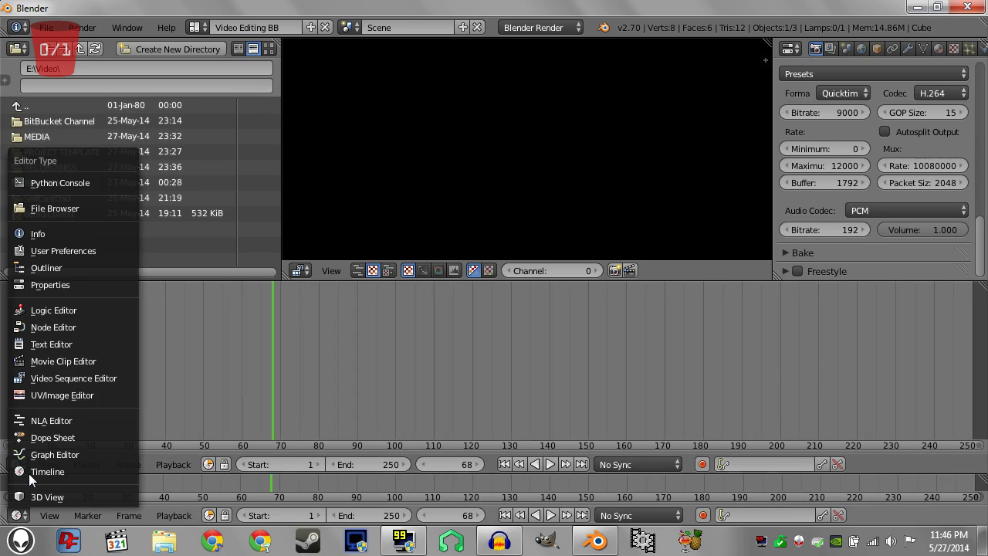
click(65, 378)
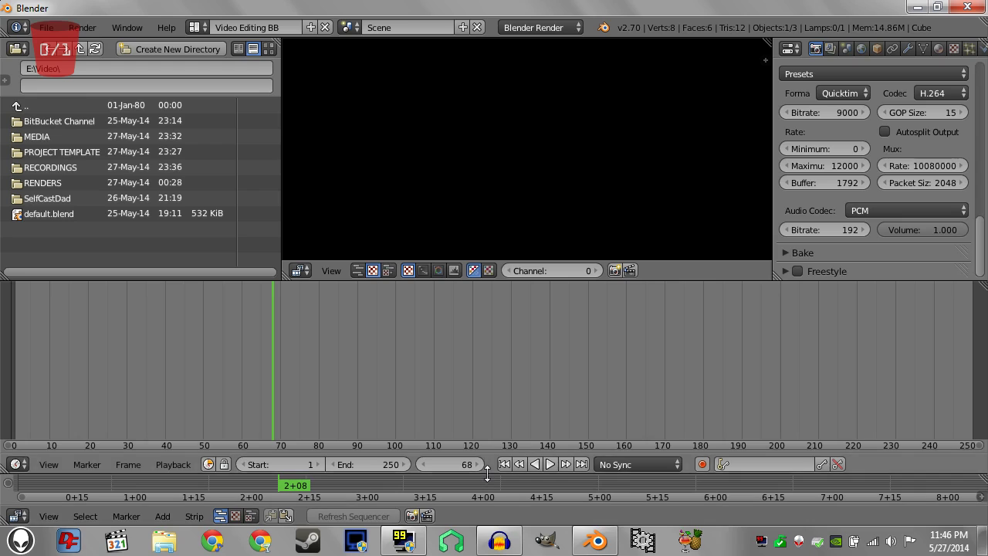
- Resize the area borders so the timeline shrinks to its header and the preview grows taller
drag(487, 474, 487, 292)
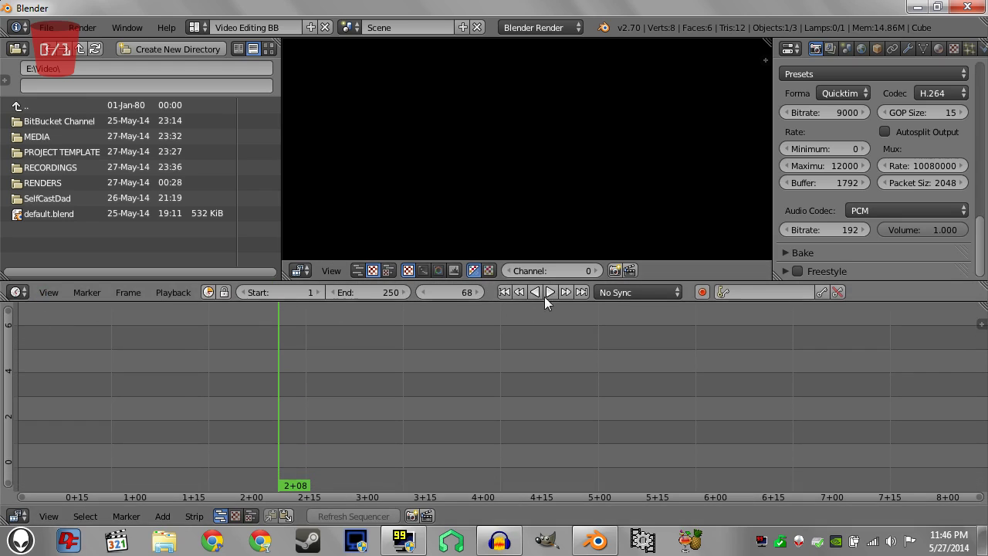
drag(490, 301, 491, 360)
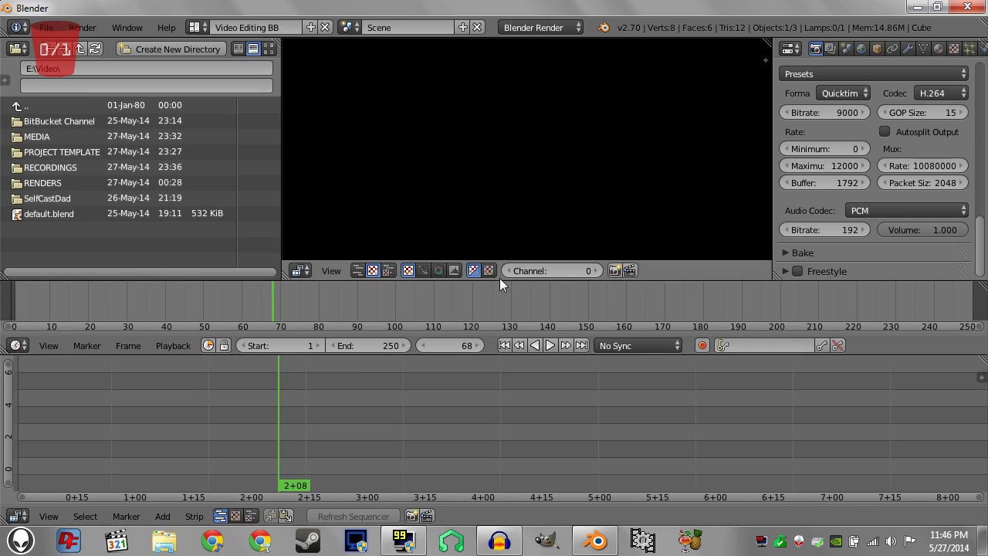
drag(501, 278, 501, 333)
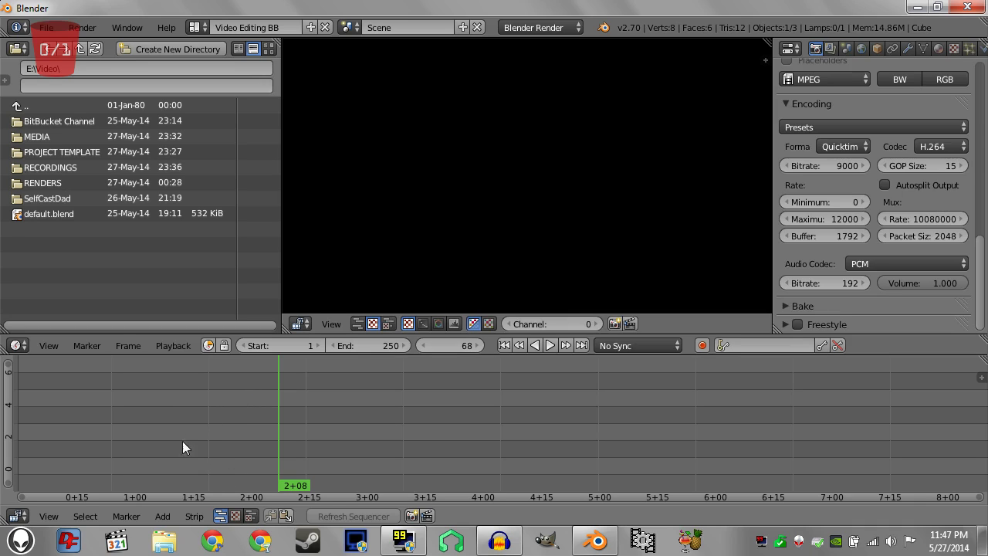
- Enable Audio Scrubbing and AV-sync in the Playback menu, then scrub frames to test
click(167, 345)
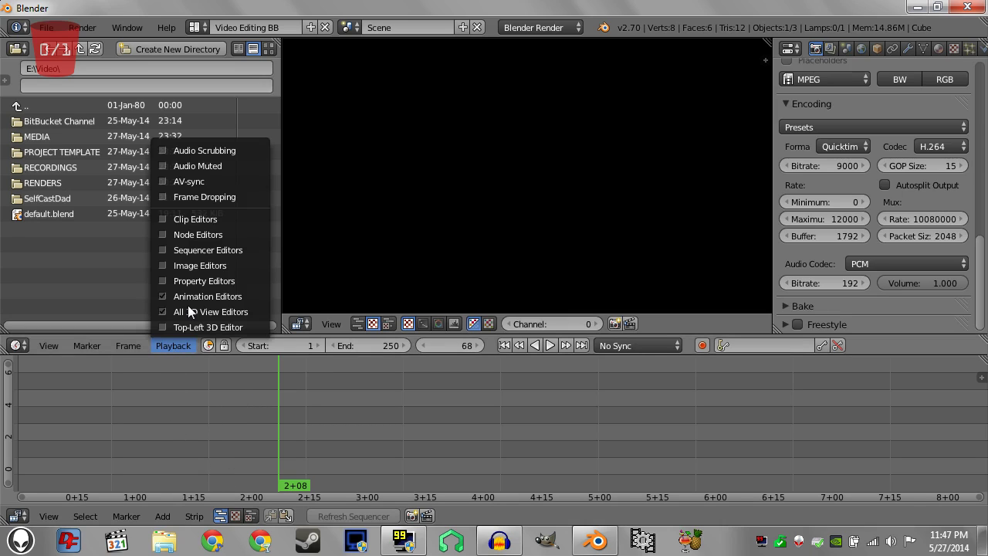
click(203, 152)
click(167, 342)
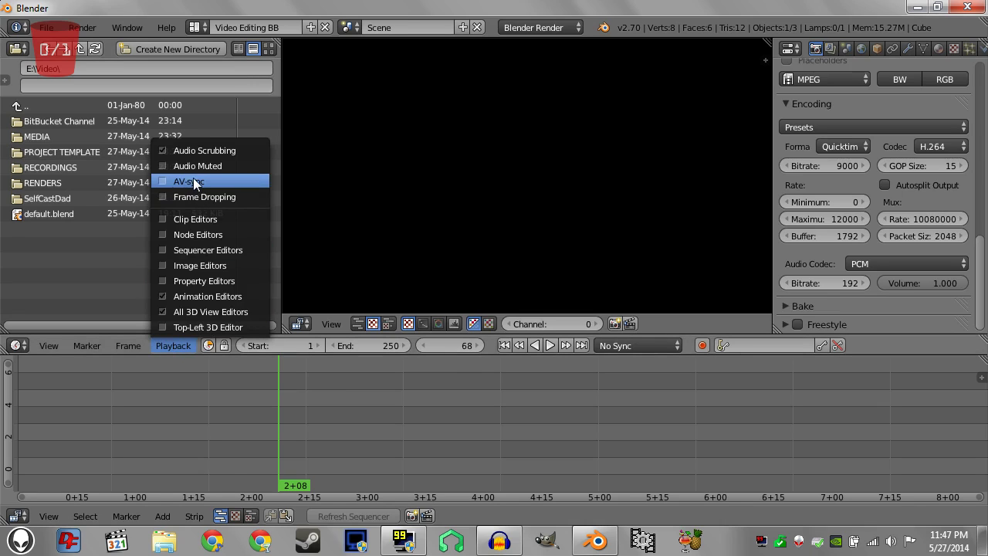
click(193, 182)
click(179, 345)
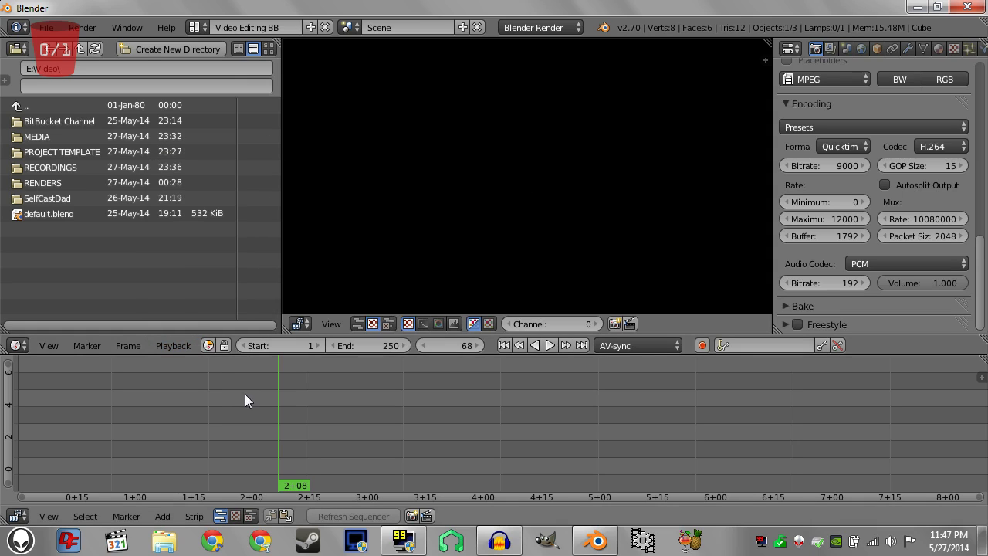
drag(245, 393, 273, 423)
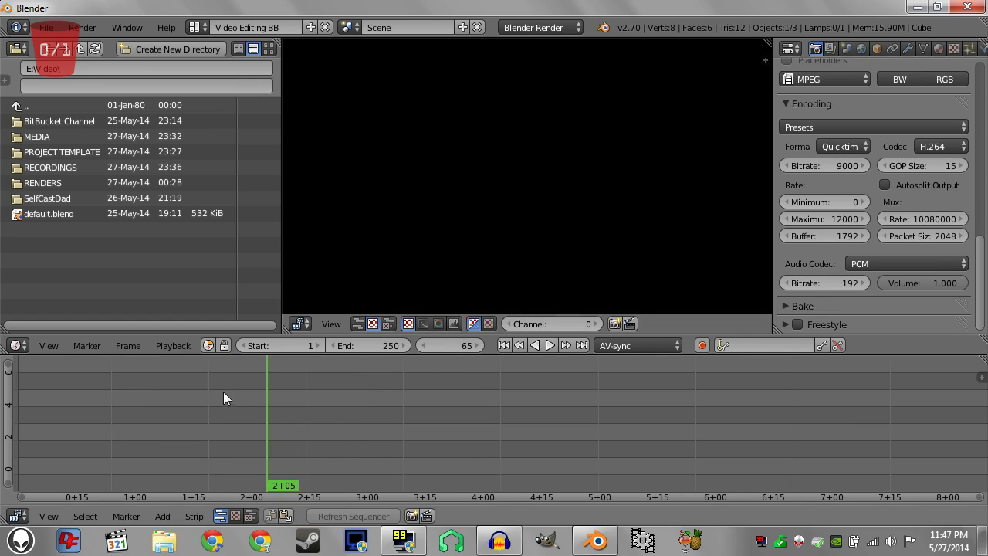
click(46, 27)
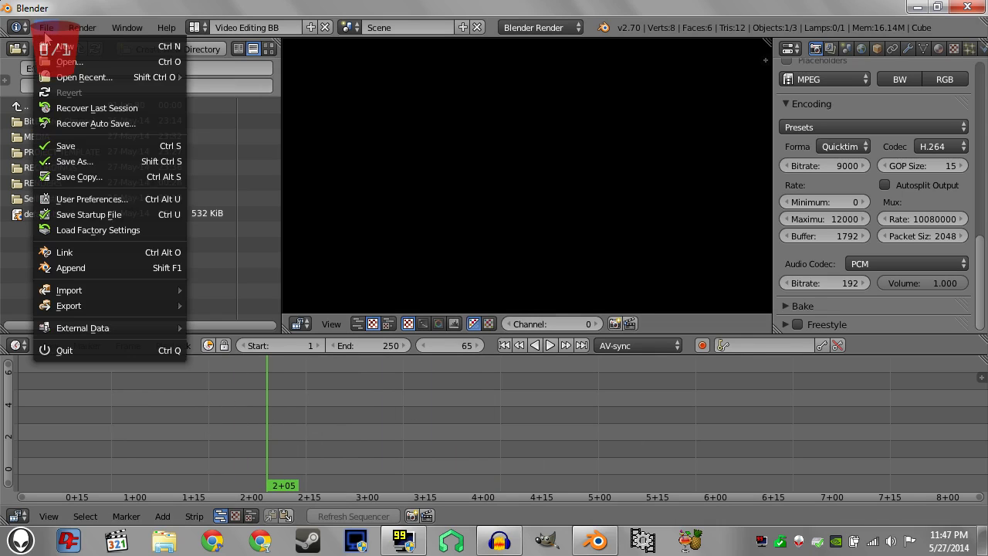
- Open User Preferences and uncheck Python Tooltips on the Interface page
click(93, 198)
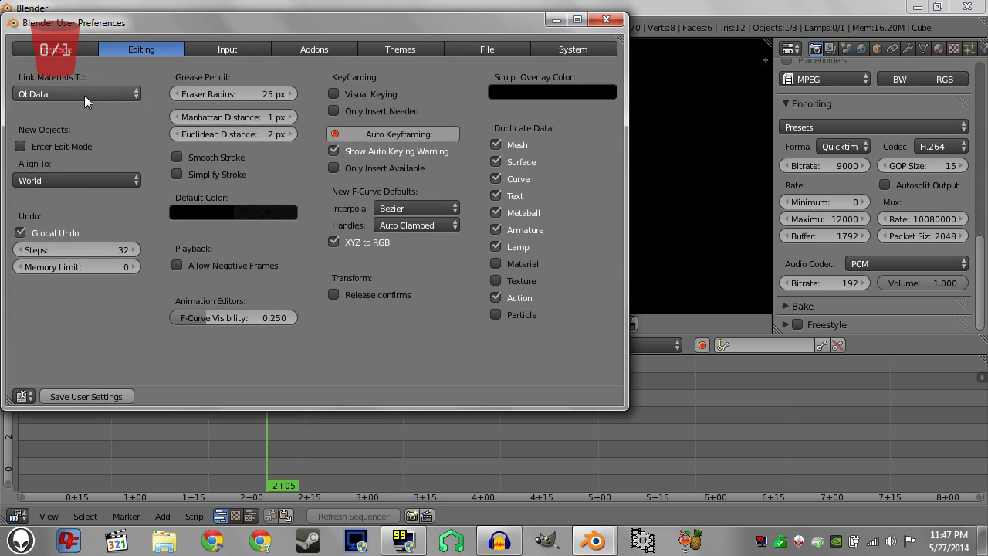
click(76, 51)
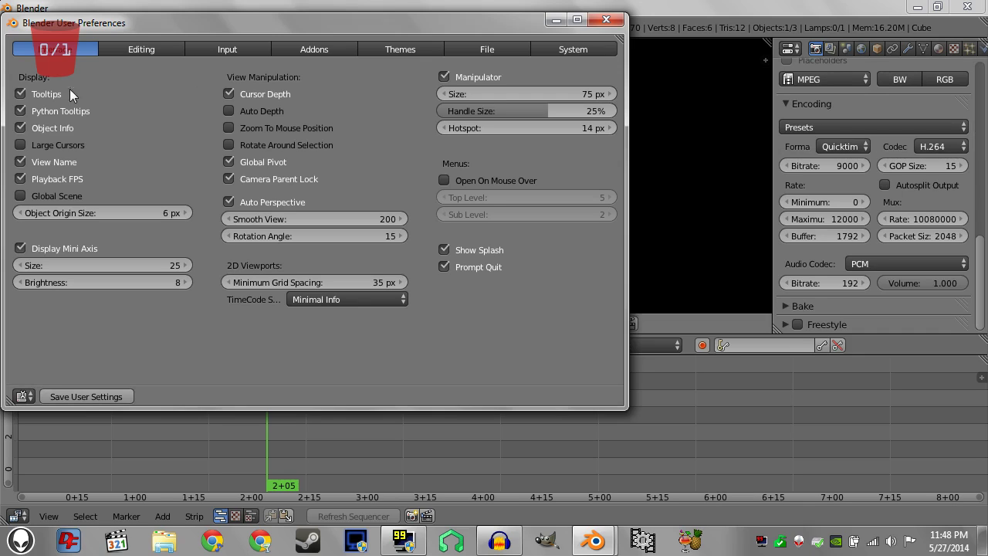
click(46, 110)
drag(240, 22, 246, 131)
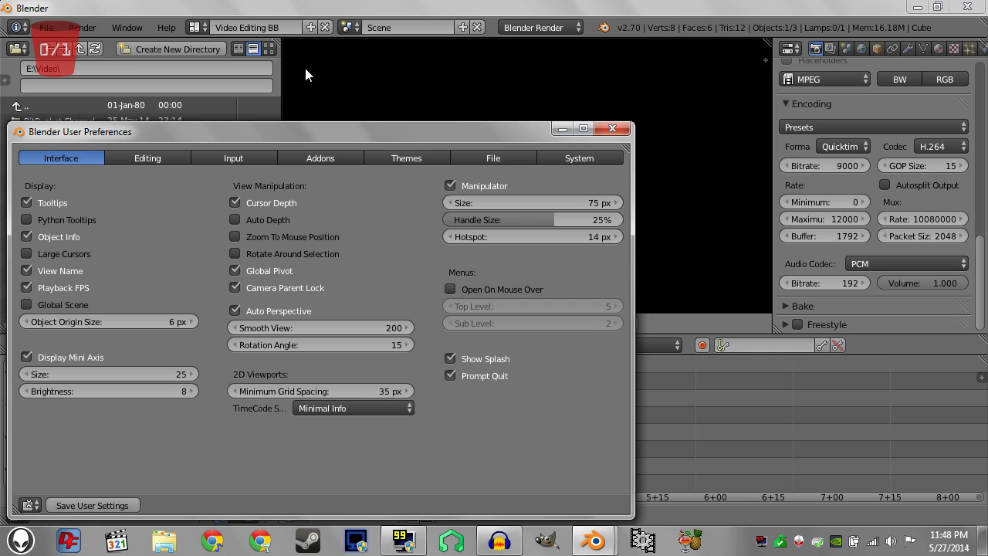
drag(257, 129, 273, 56)
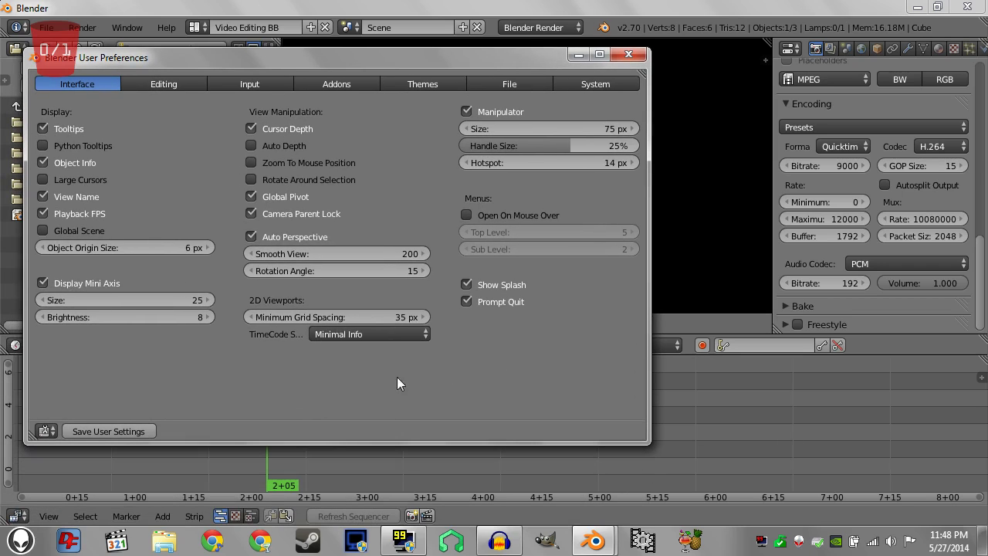
- Search the keymap for 'Play ani' and rebind Play Animation from Alt A to Spacebar
click(187, 88)
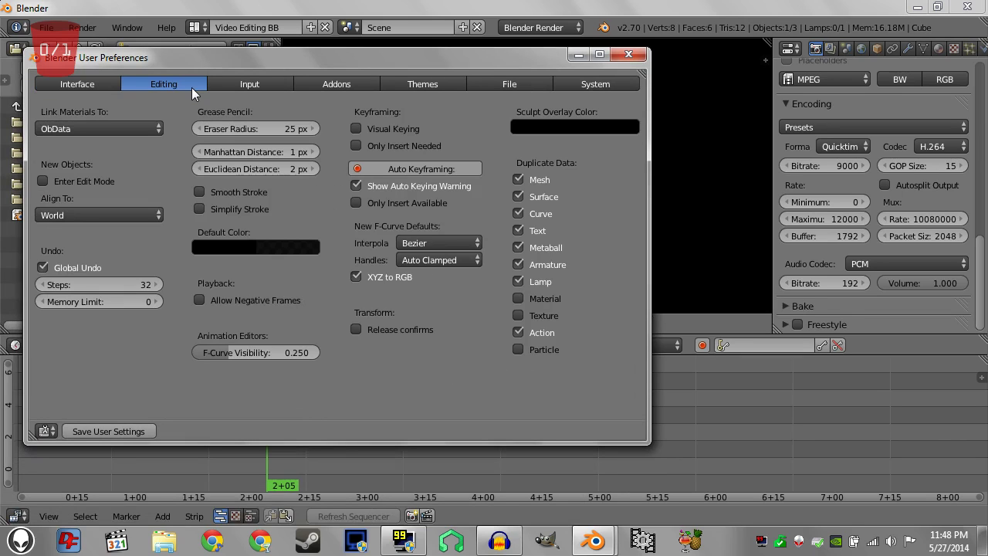
click(259, 89)
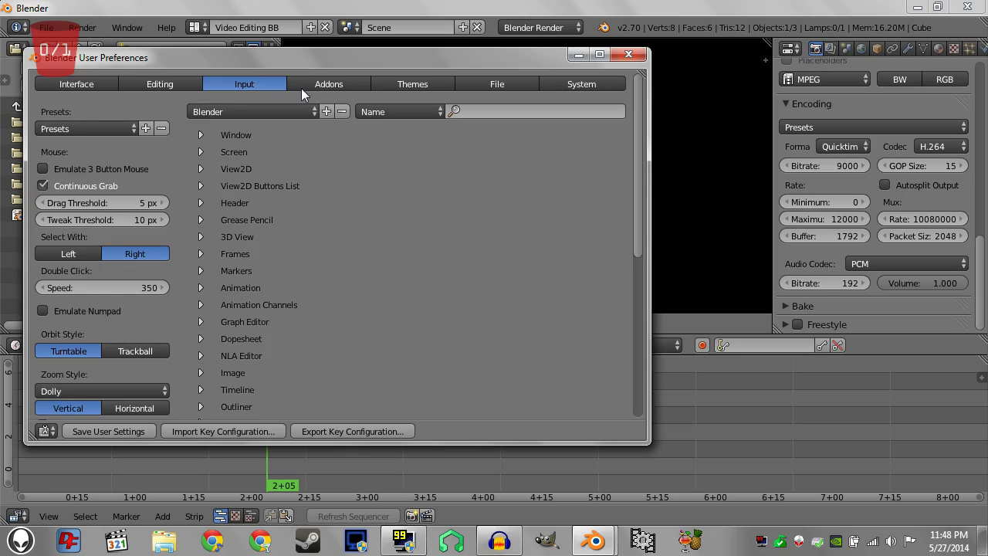
click(530, 111)
text(Play ani)
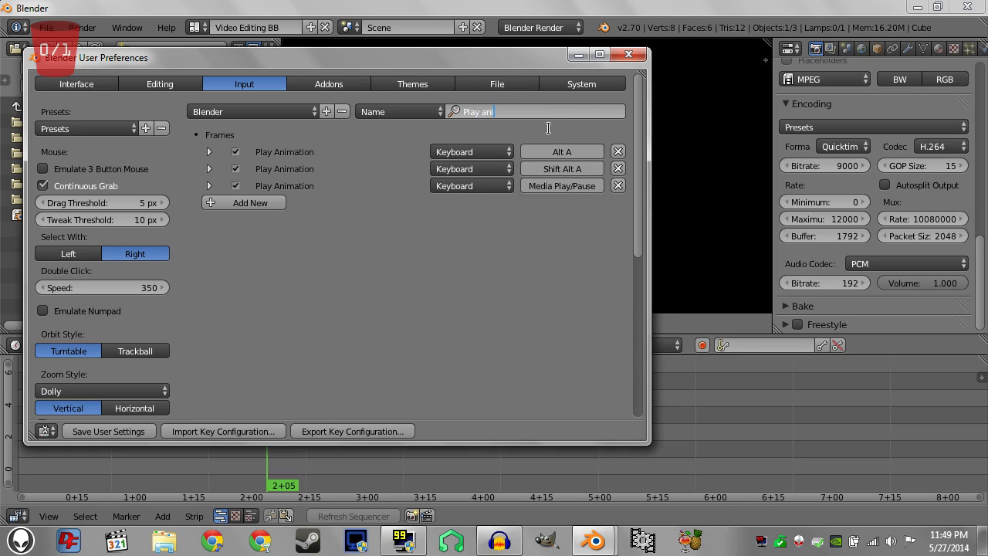
click(585, 151)
click(585, 151)
key(space)
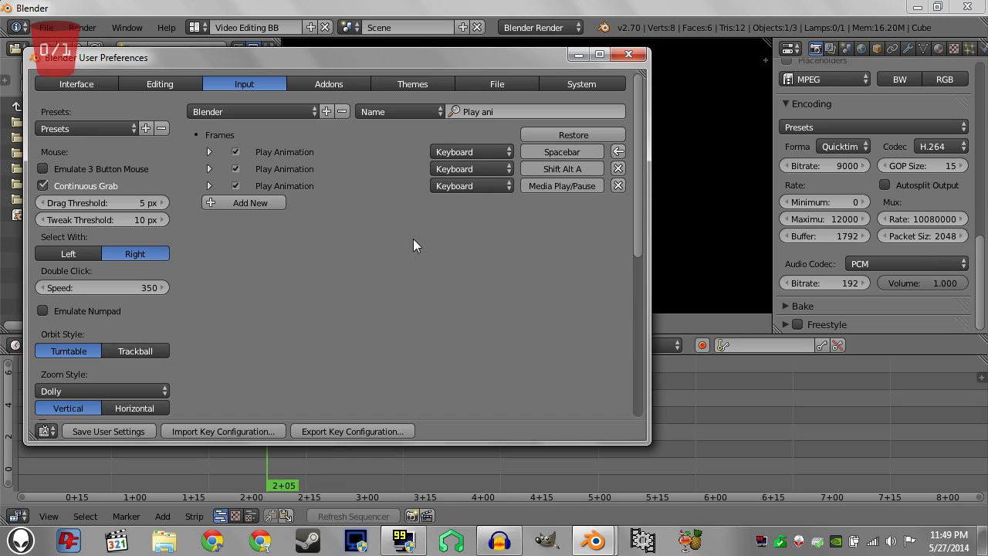
- Set the Render Output file path to E:\Video\RENDERS\ in the File preferences
click(344, 81)
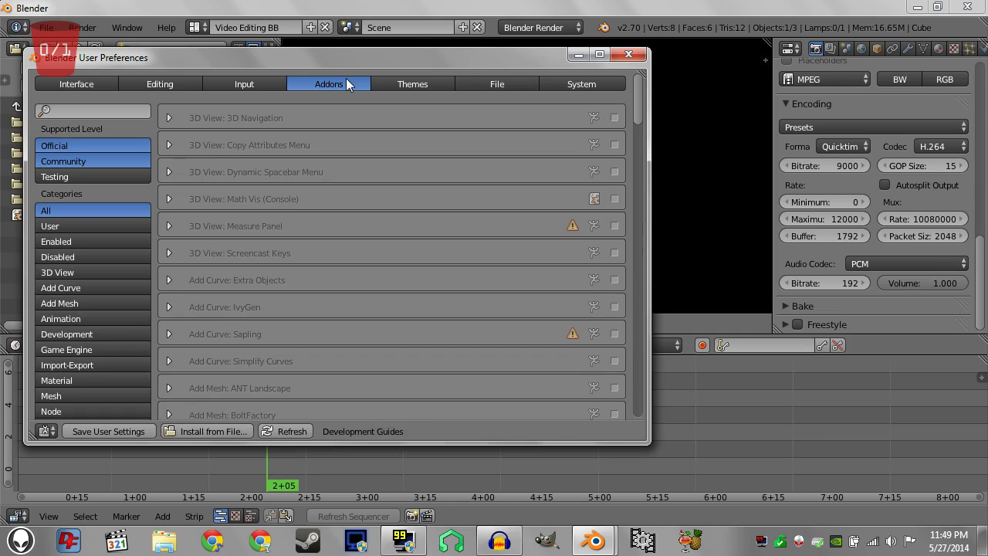
click(405, 81)
click(510, 79)
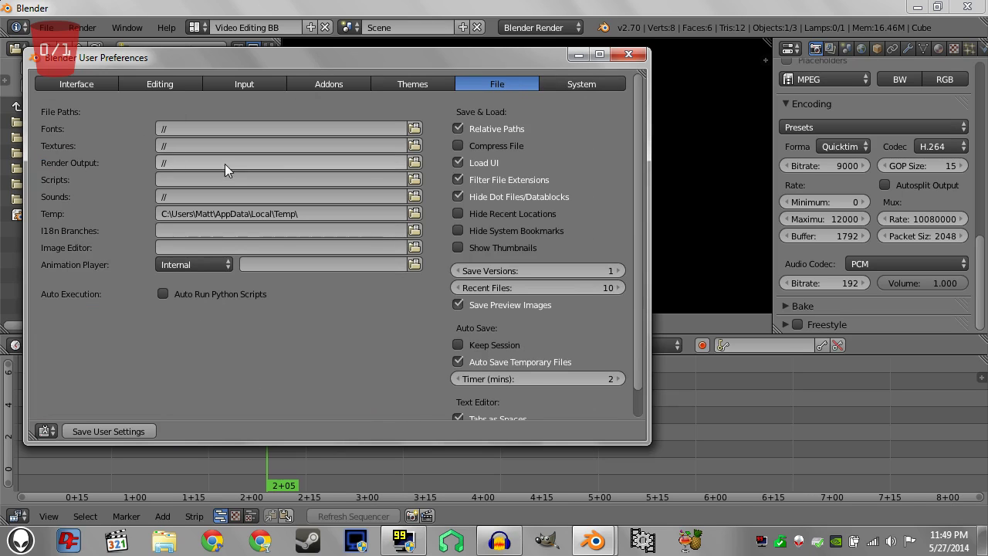
click(416, 161)
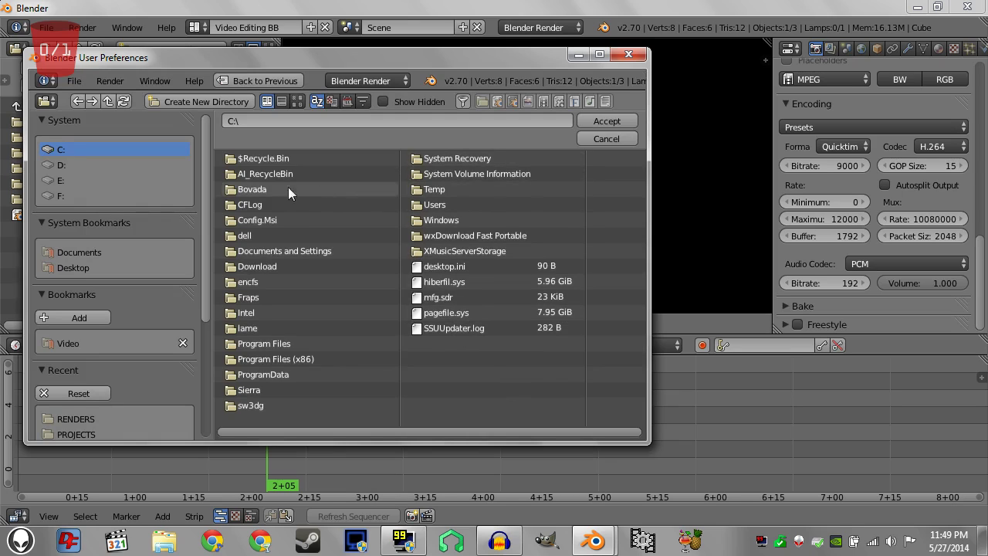
click(48, 180)
click(230, 221)
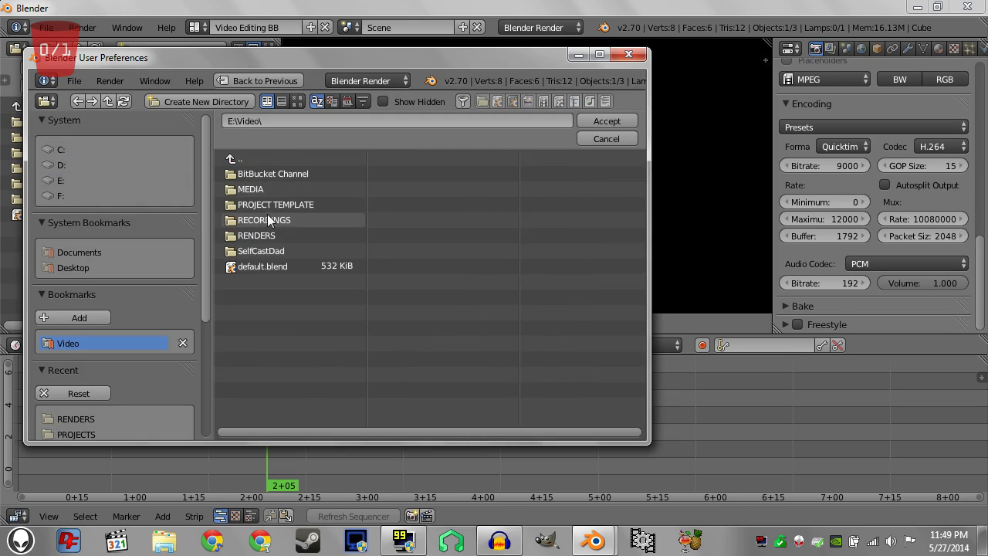
click(330, 233)
click(619, 121)
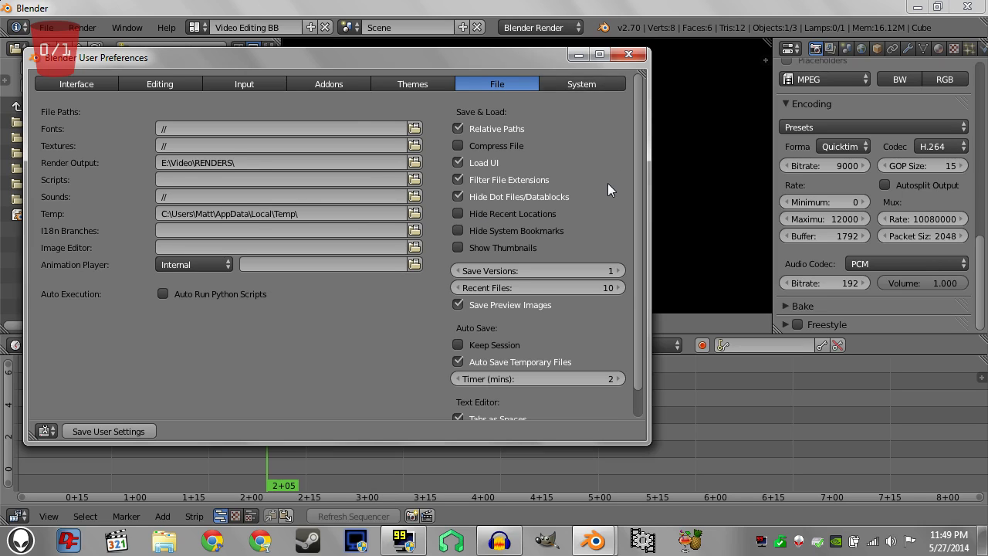
scroll(612, 206, down, 1)
scroll(603, 231, up, 1)
- In System preferences, choose CUDA compute on the GeForce GT 555M and set Prefetch Frames to 30
click(581, 80)
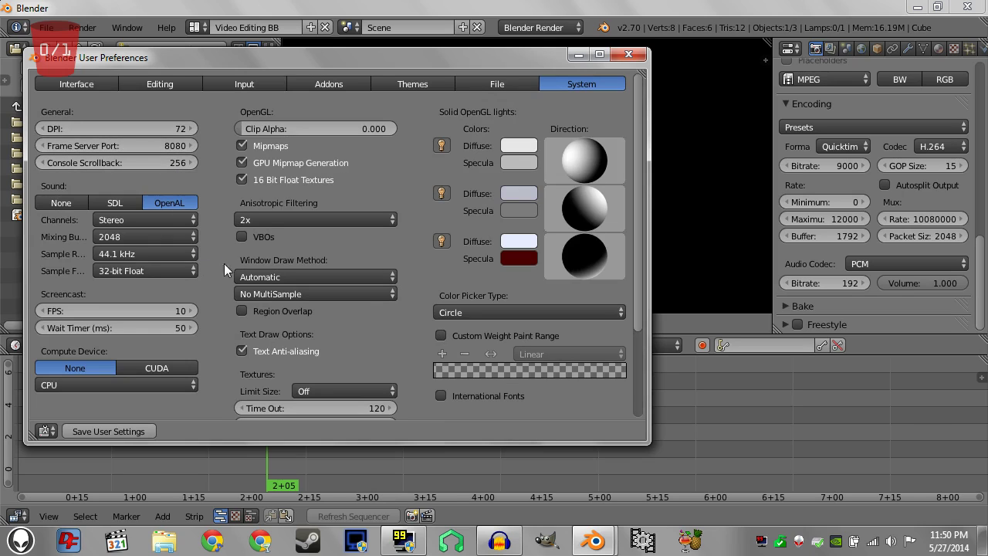
click(149, 368)
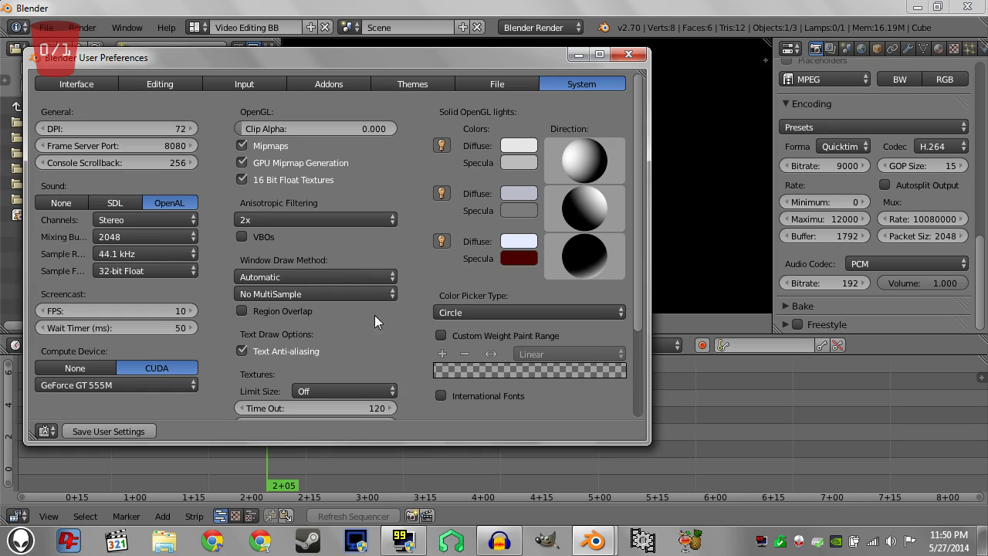
scroll(343, 353, down, 5)
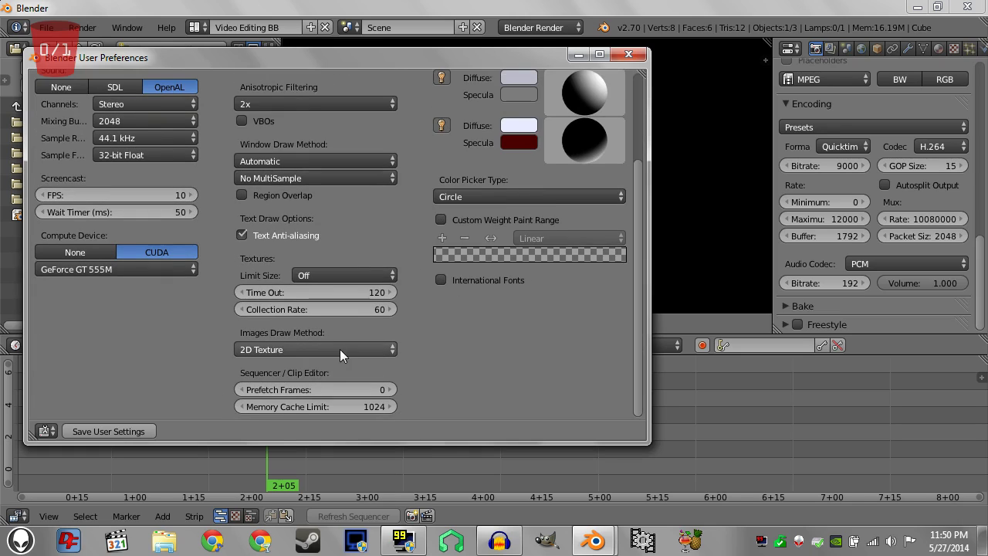
click(379, 389)
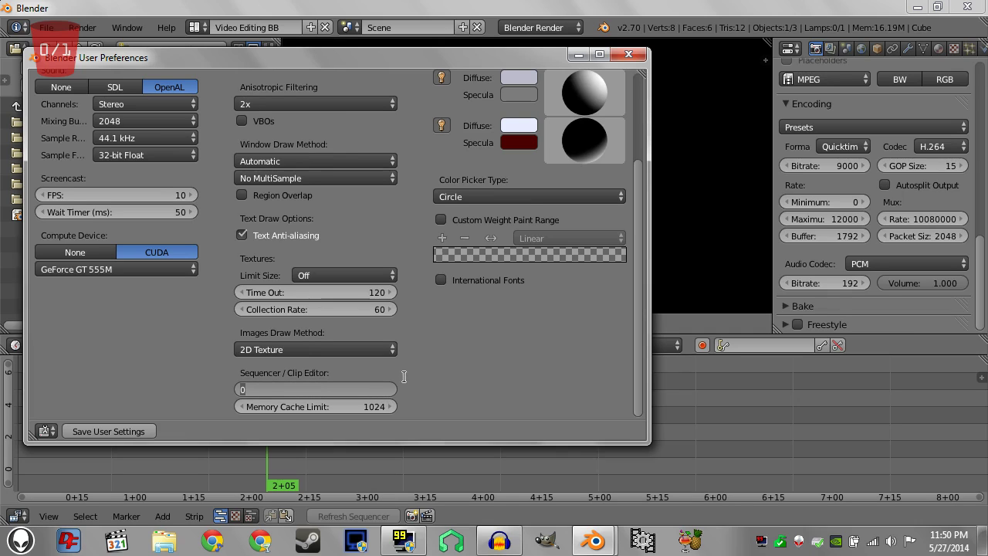
text(30)
key(Return)
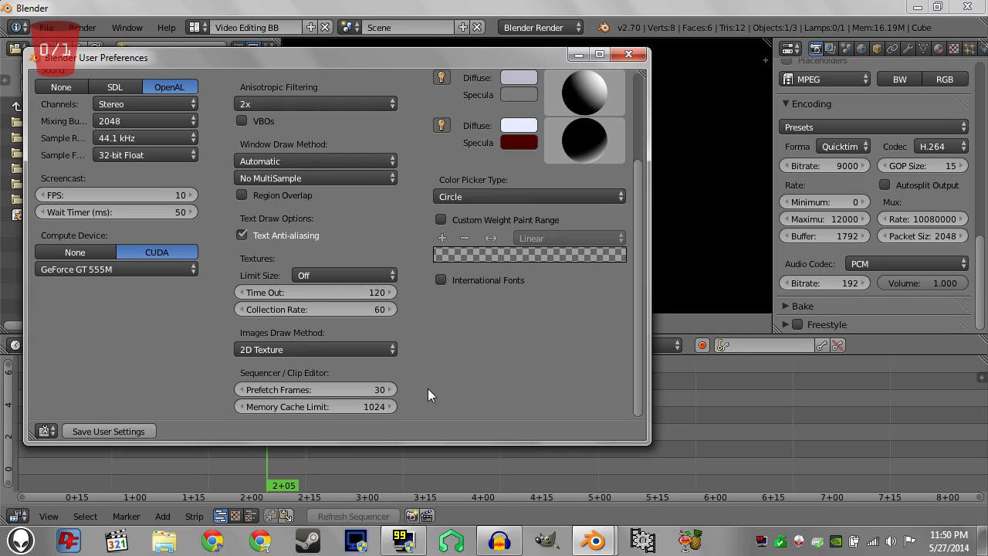
click(367, 406)
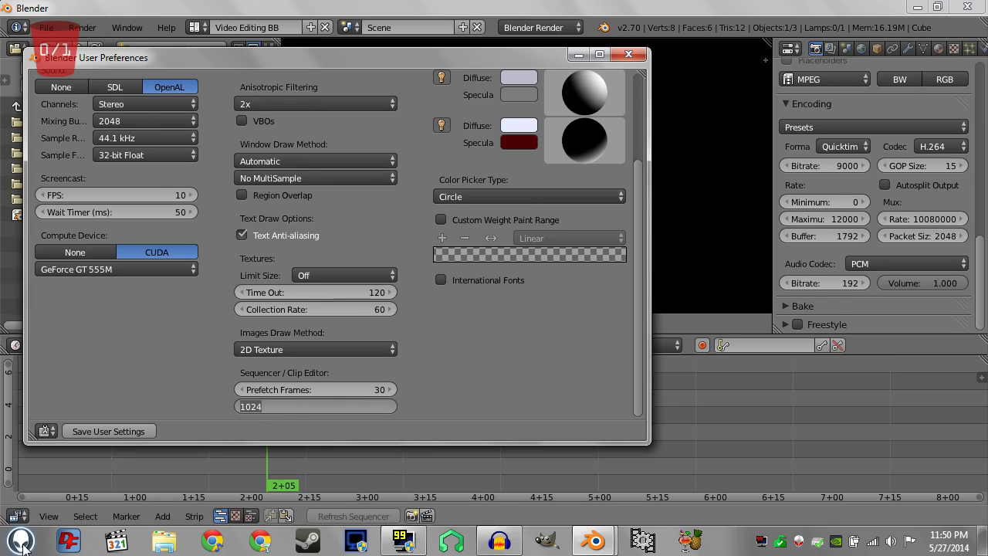
- Work out 1024*6 = 6144 in Windows Calculator, then close it
right_click(750, 547)
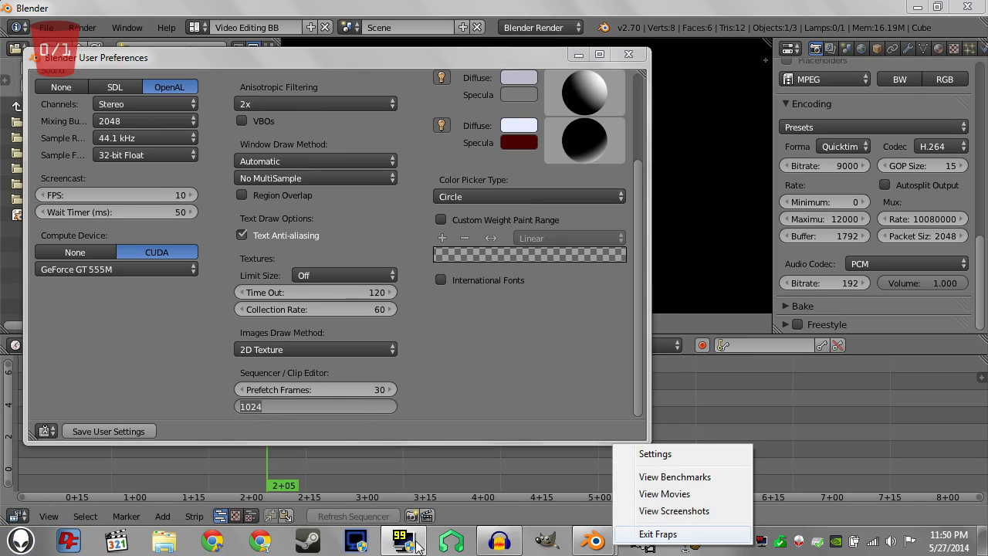
click(20, 540)
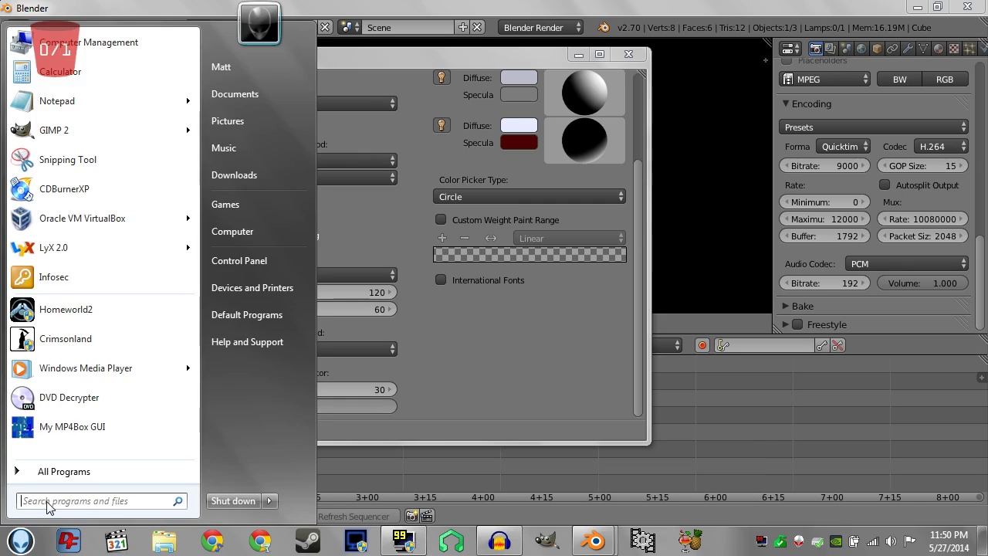
text(calc)
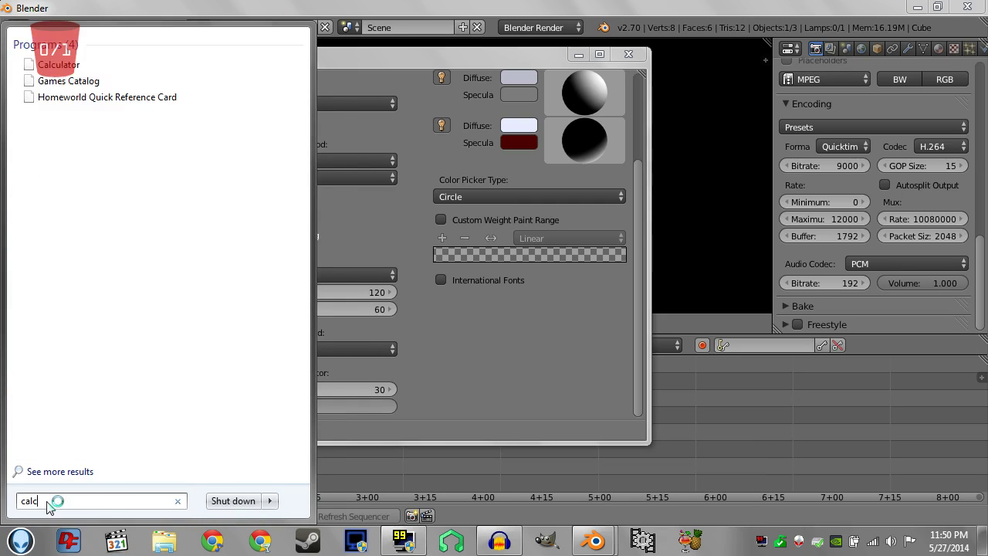
key(Return)
text(1024*6)
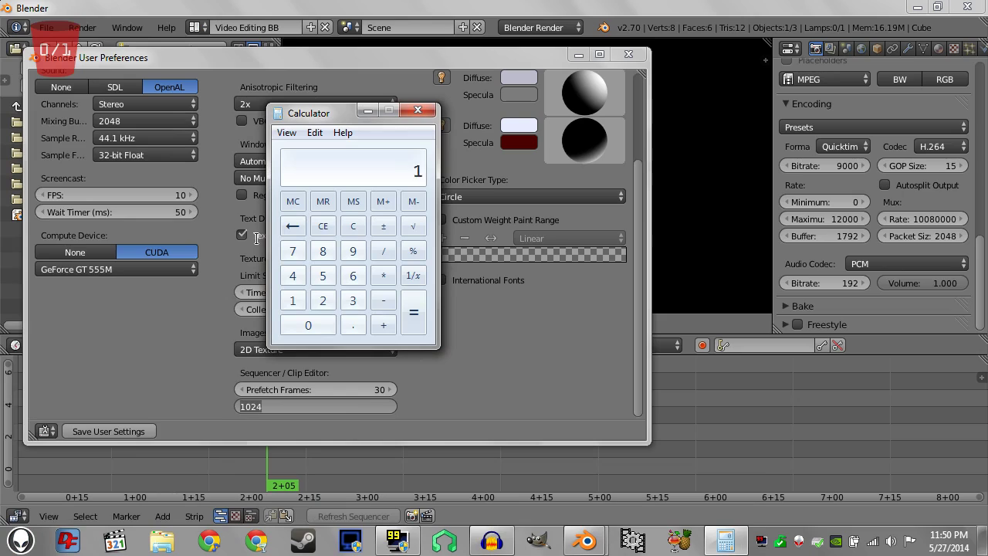
key(Return)
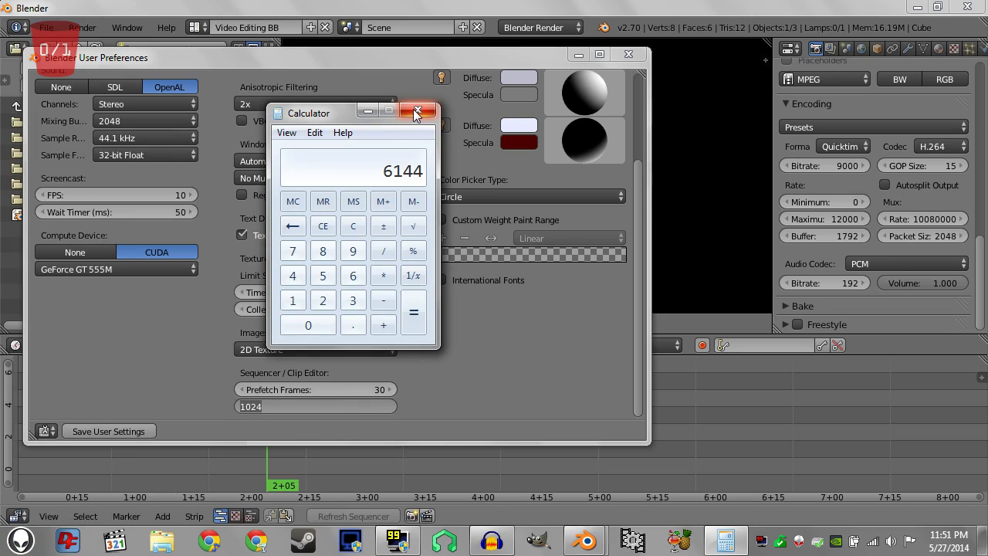
drag(373, 119, 584, 140)
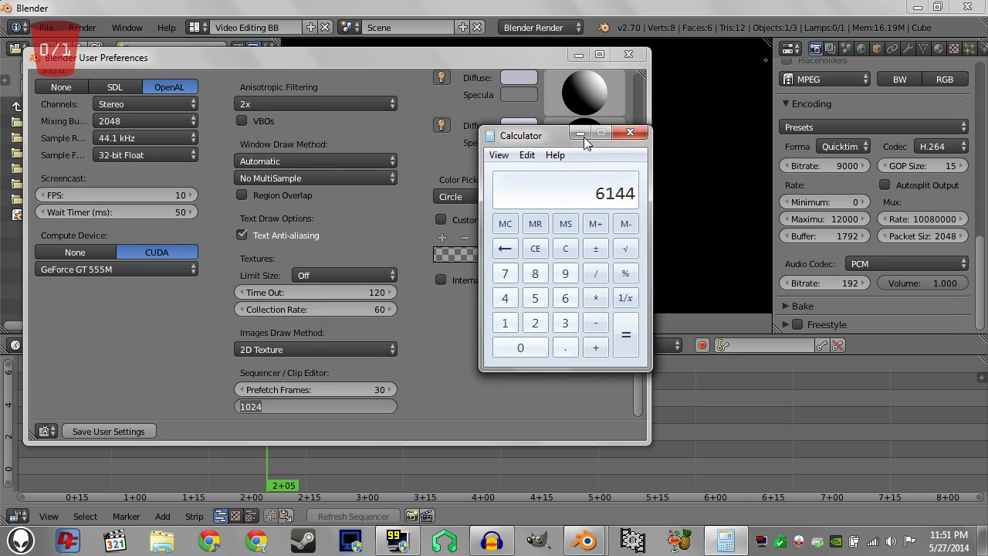
click(630, 133)
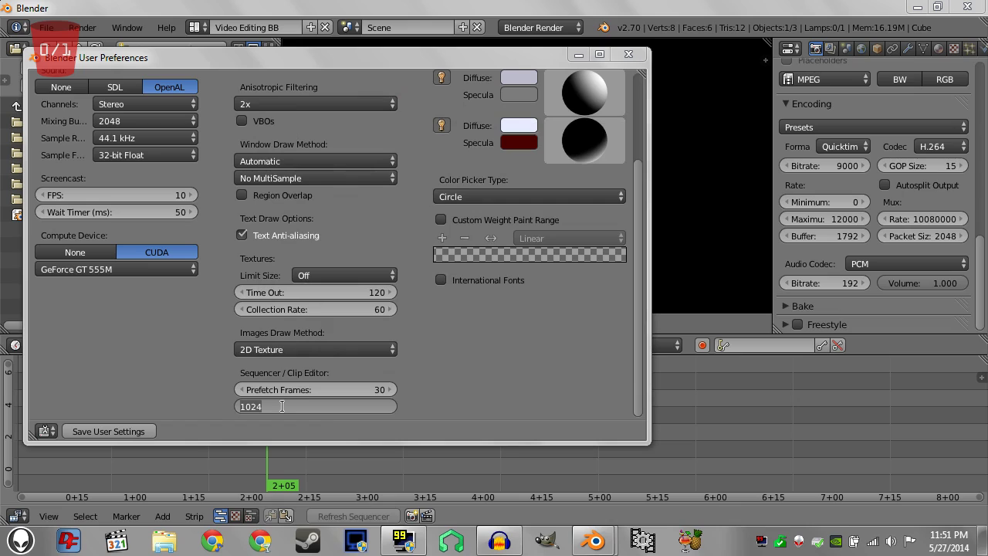
- Change the Memory Cache Limit from 1024 to 6144
click(287, 406)
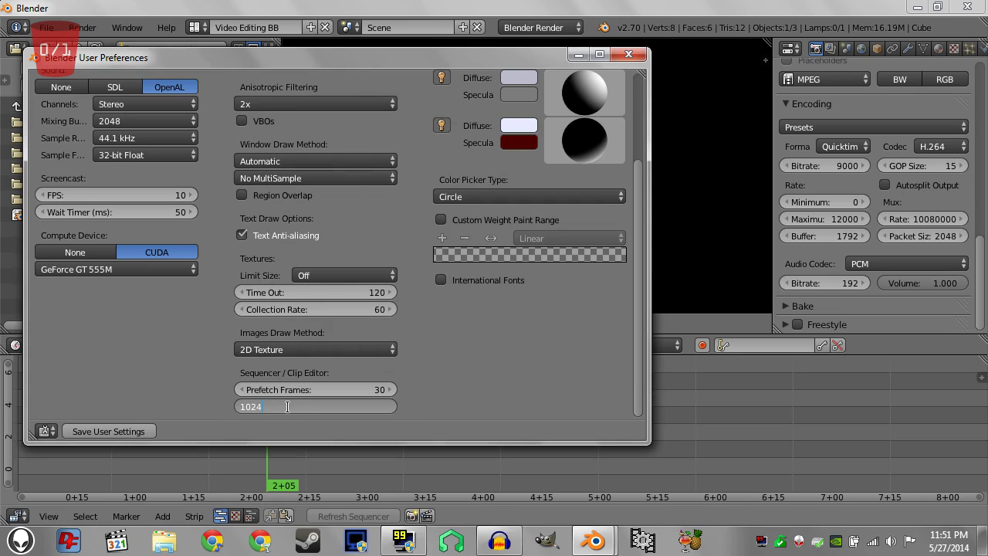
key(BackSpace)
text(6144)
key(Return)
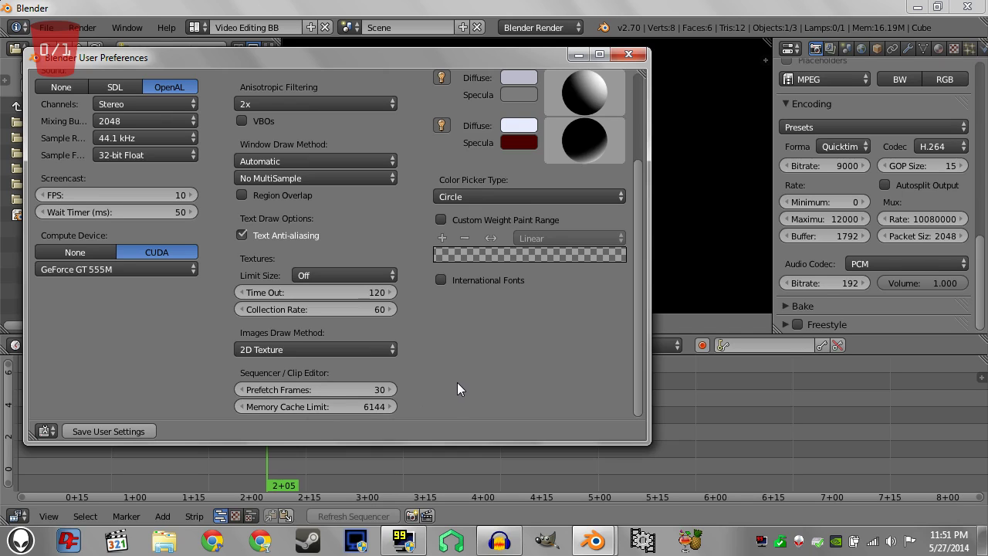
- Save the user settings and close the User Preferences window
scroll(457, 382, up, 5)
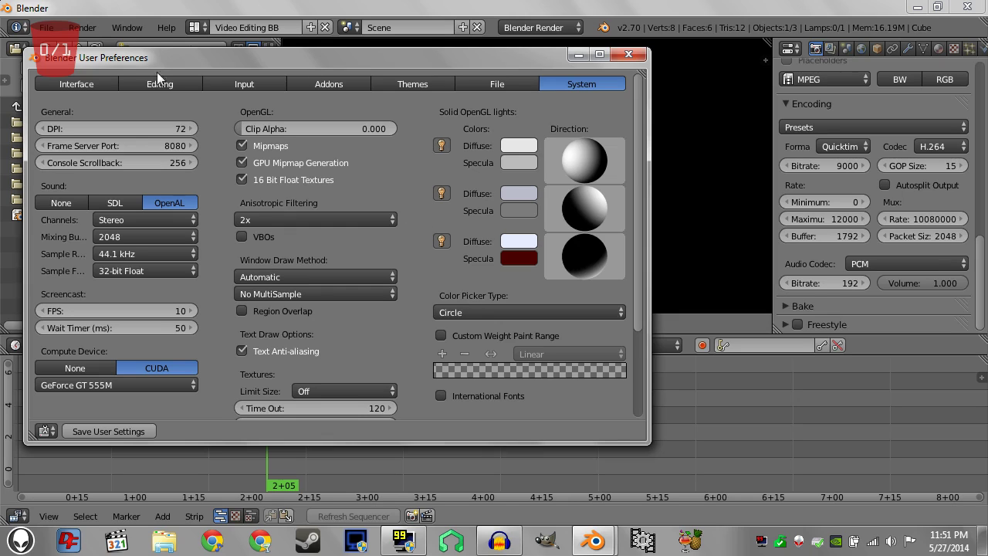
click(83, 89)
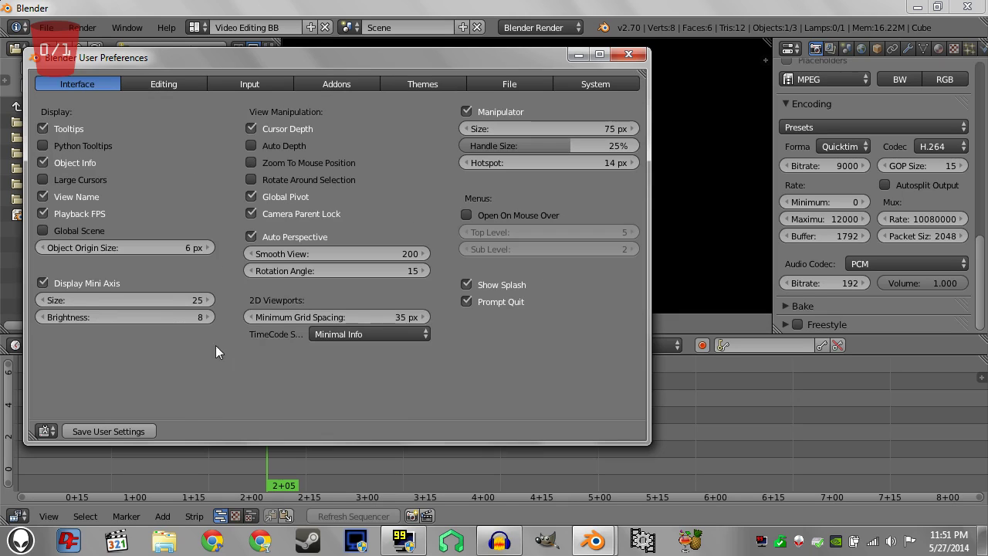
click(131, 431)
click(622, 58)
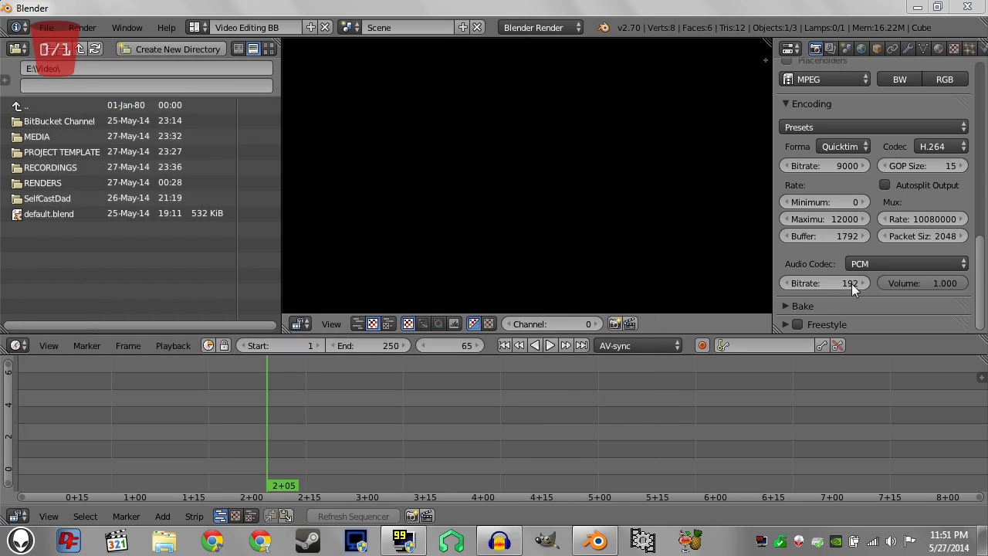
- Set the render Display option to Keep UI in the Render properties
drag(982, 268, 980, 73)
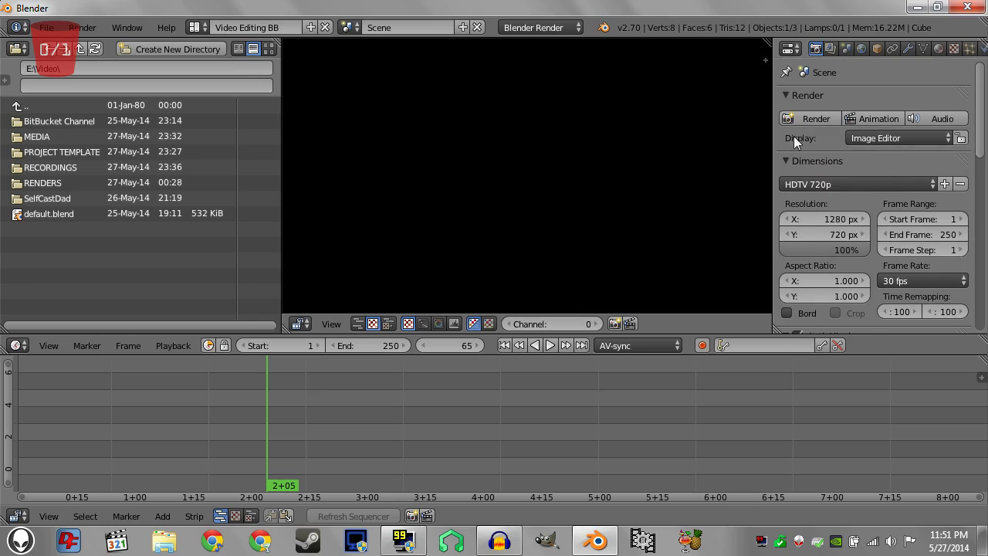
click(942, 135)
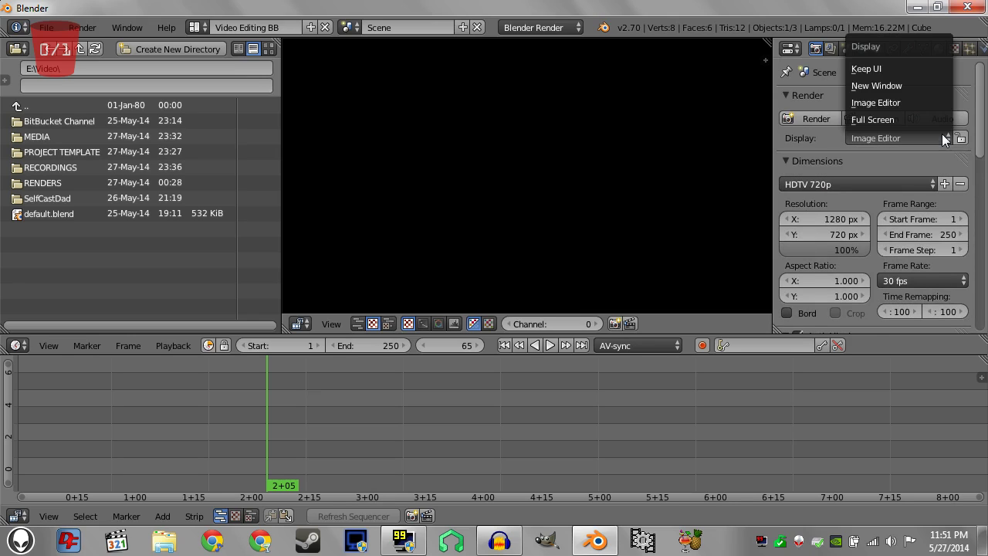
click(883, 69)
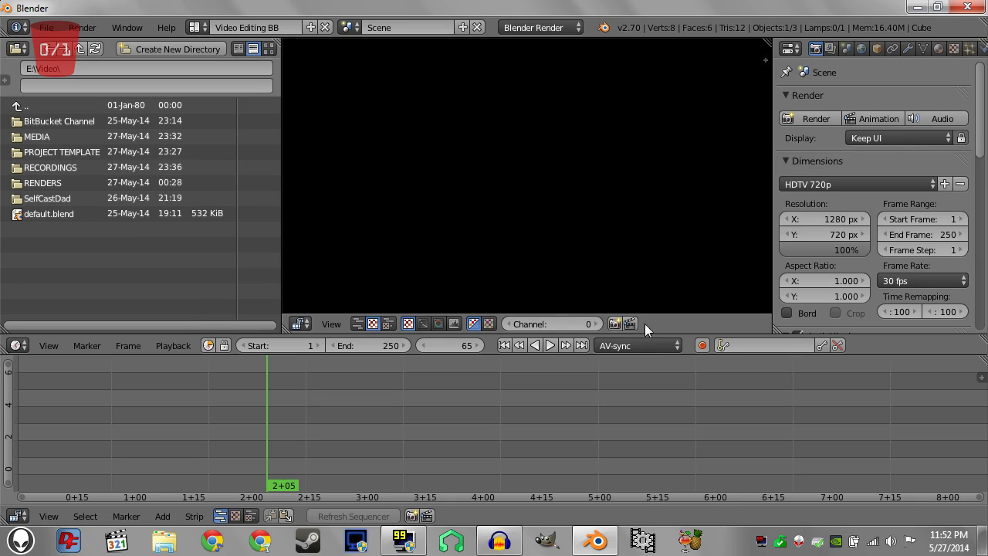
- Look through the Scene, Object, Mesh and Render Layers tabs, returning to Render settings
click(847, 48)
click(877, 49)
click(923, 49)
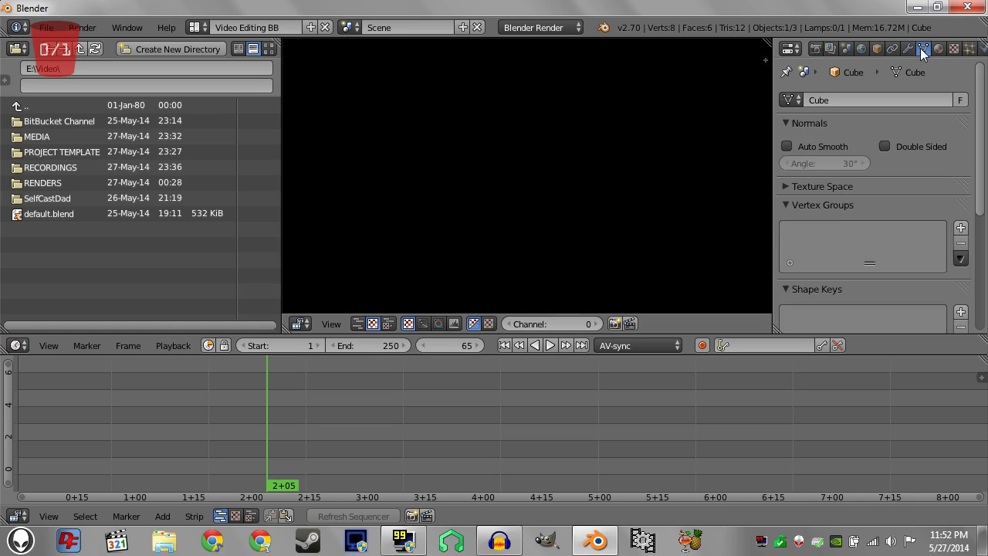
click(830, 49)
click(816, 49)
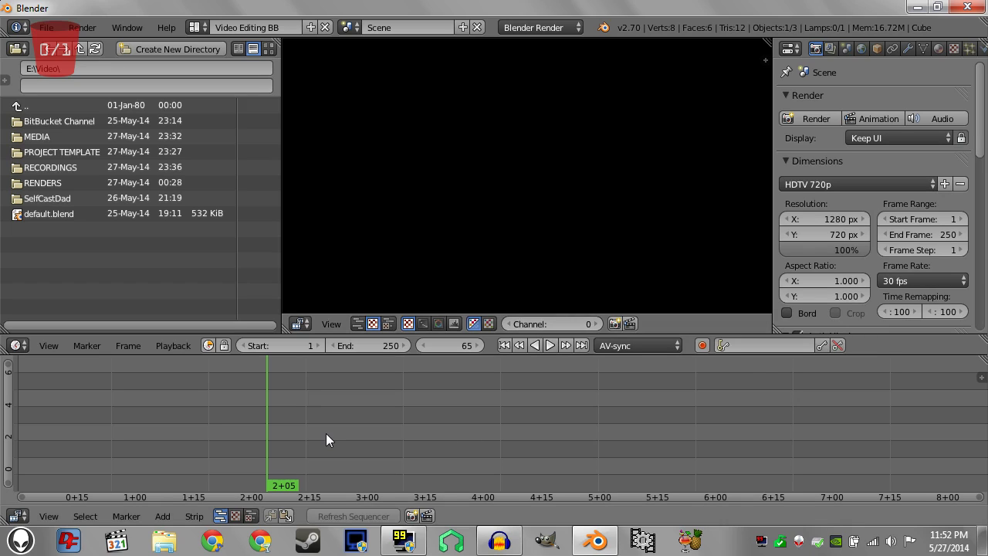
- Drag the playhead back to frame 0, then save the Video Editing BB layout via File > Save Startup File
drag(320, 435, 17, 444)
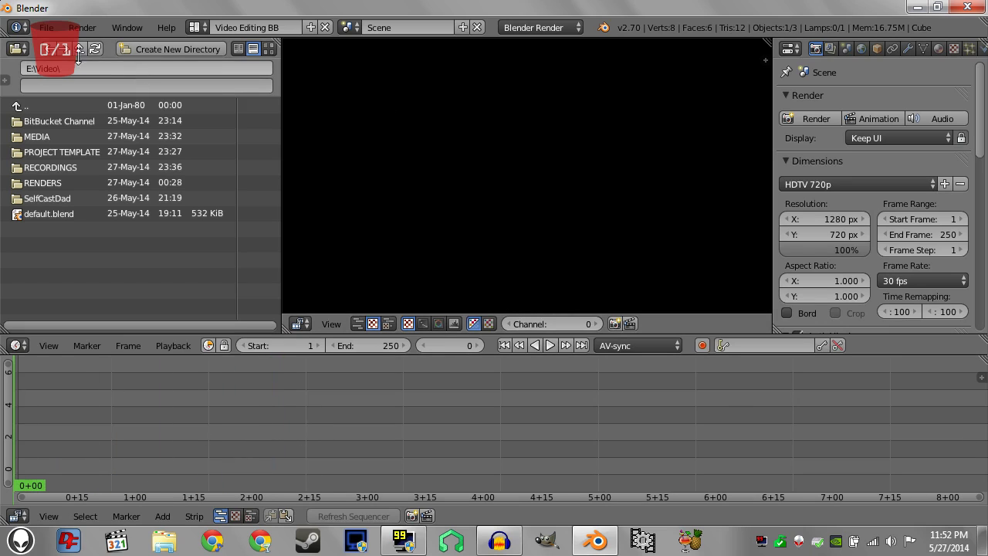
drag(188, 432, 17, 402)
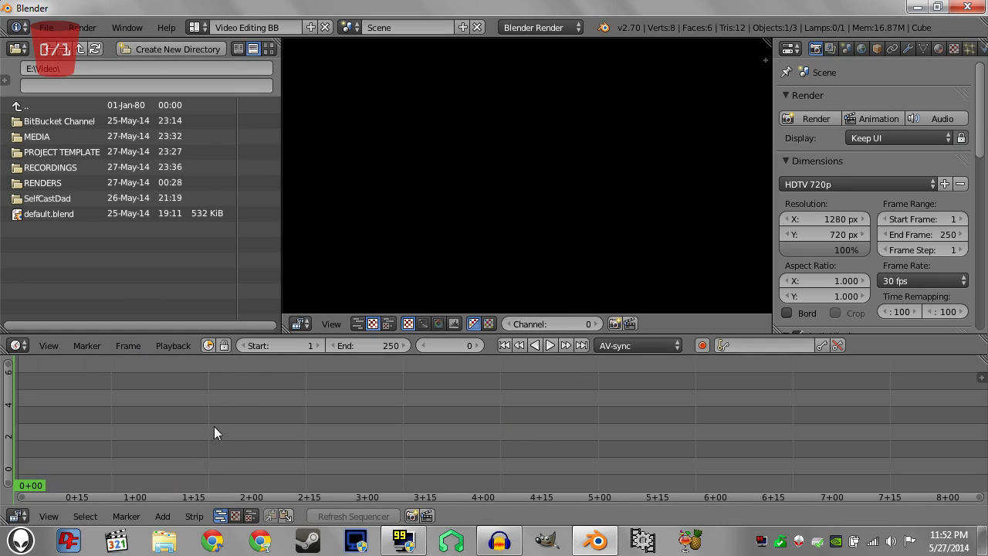
click(47, 27)
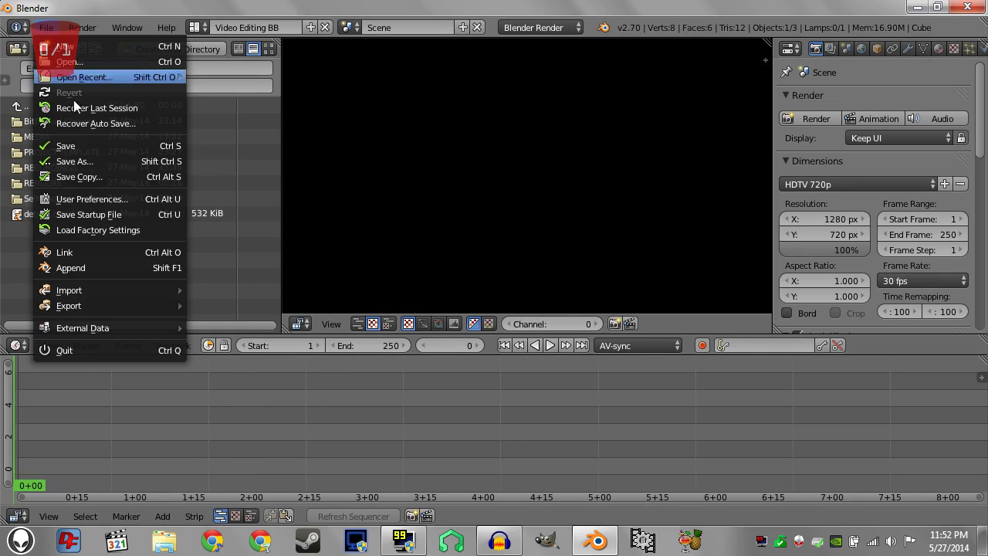
click(111, 214)
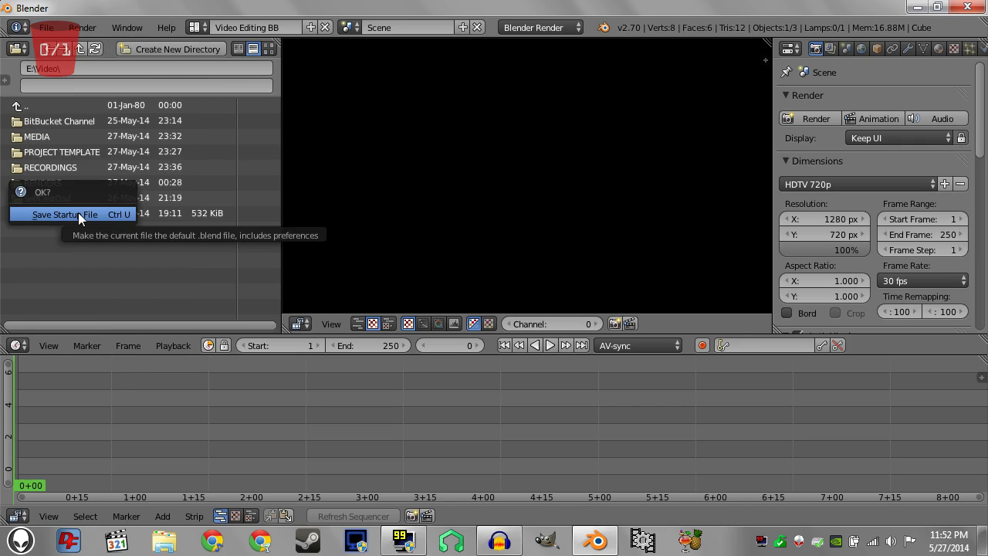
click(78, 214)
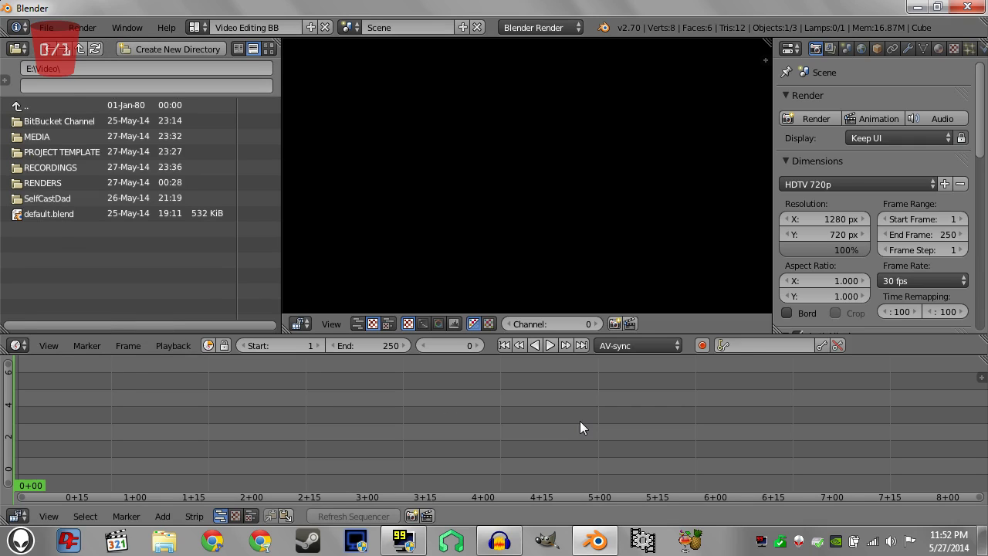
scroll(984, 136, down, 10)
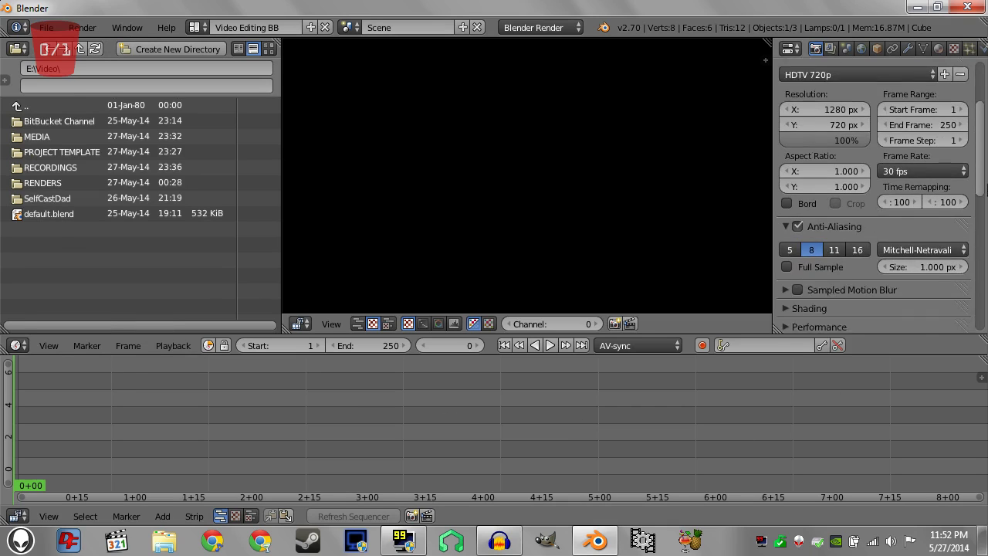
scroll(983, 137, up, 10)
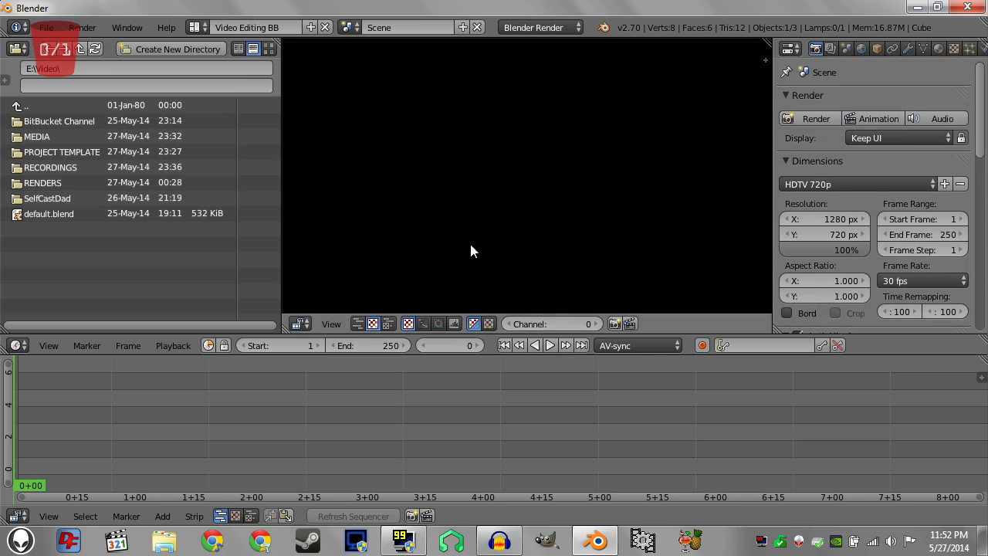